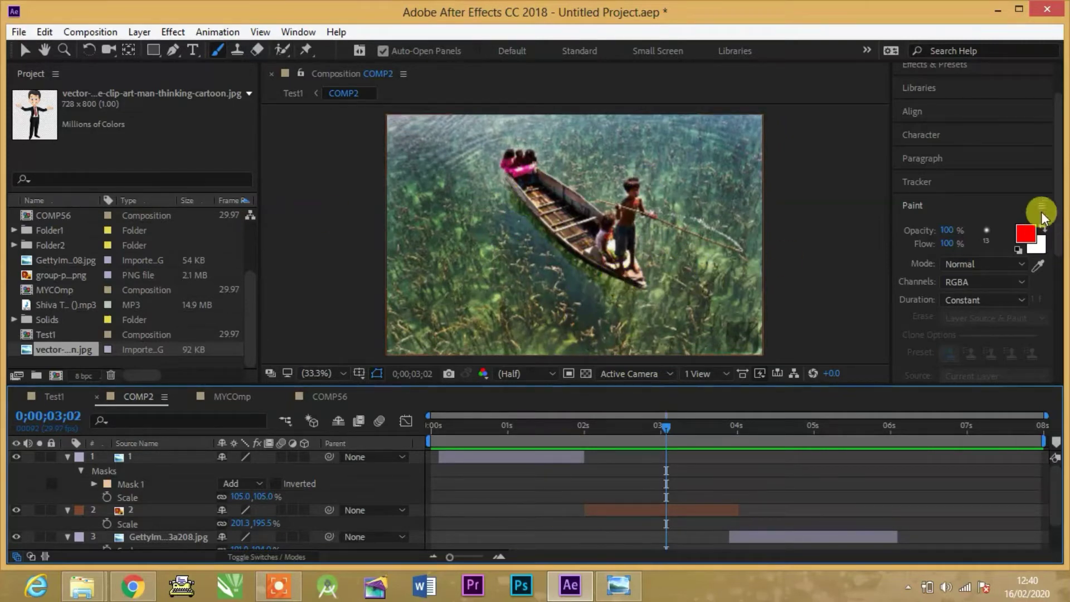
Show the brush presets and choose the soft round 17-pixel brush for painting
click(304, 35)
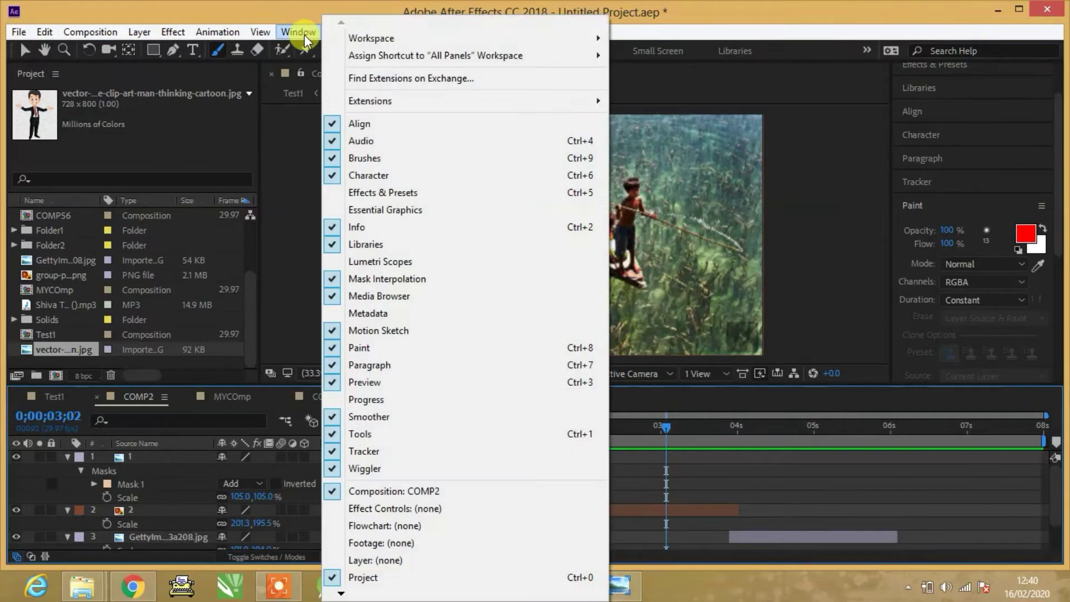
click(297, 31)
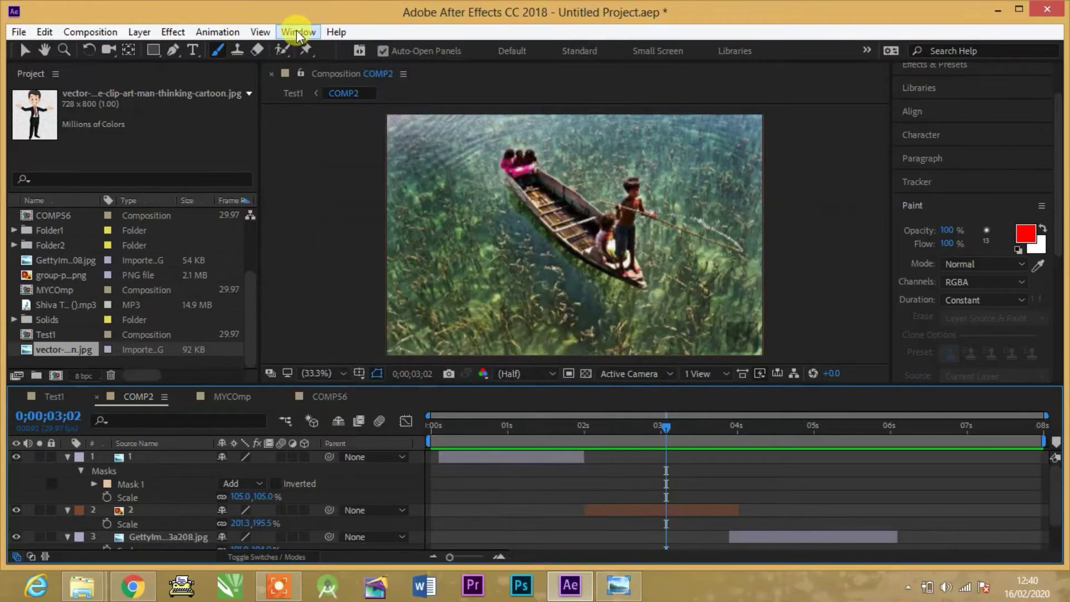
scroll(1054, 234, up, 3)
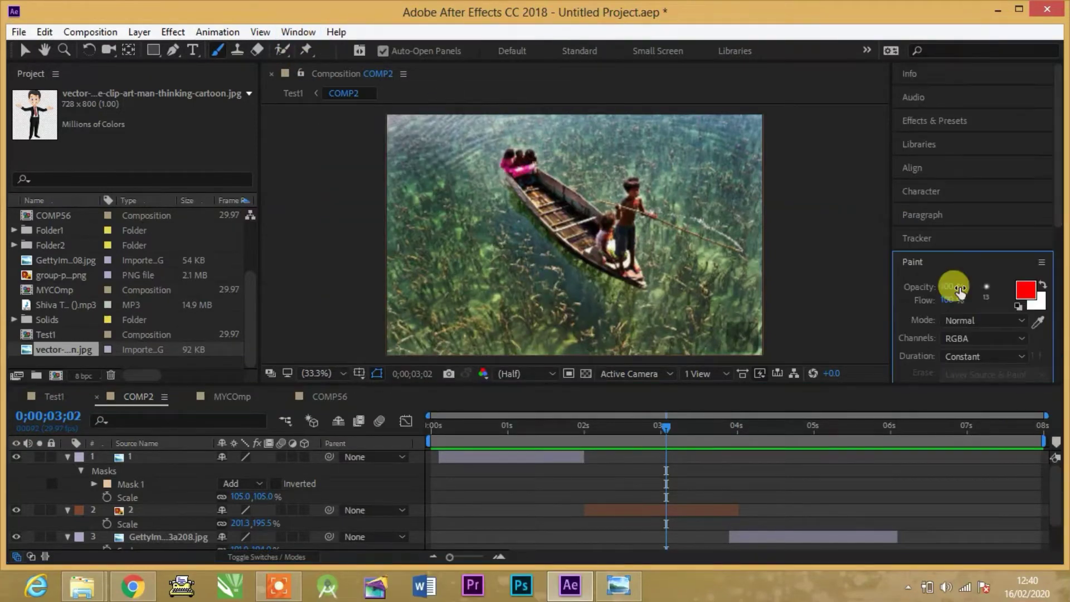
click(914, 263)
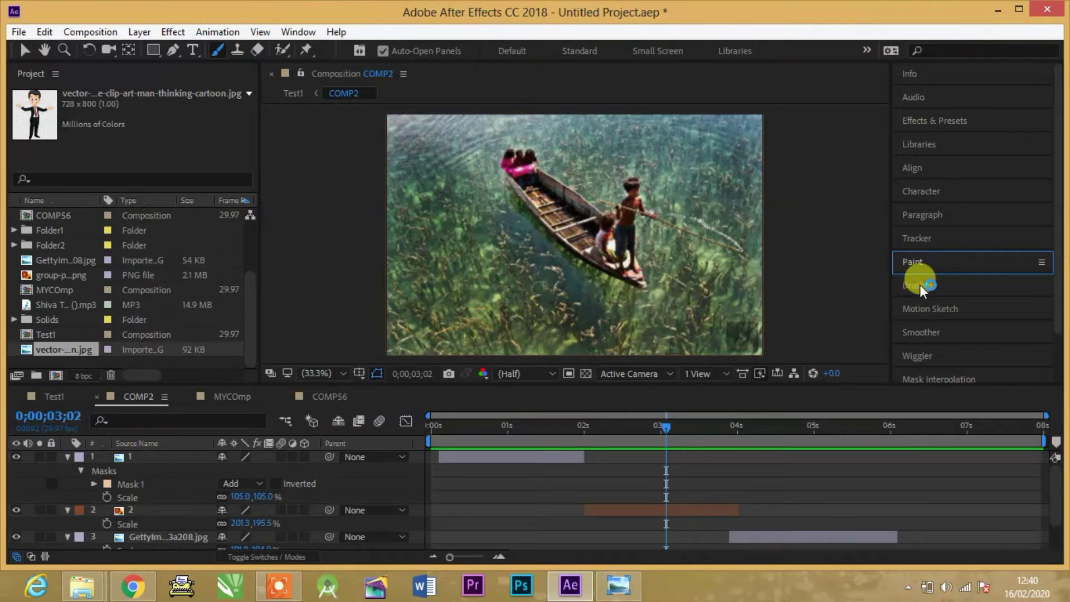
click(920, 285)
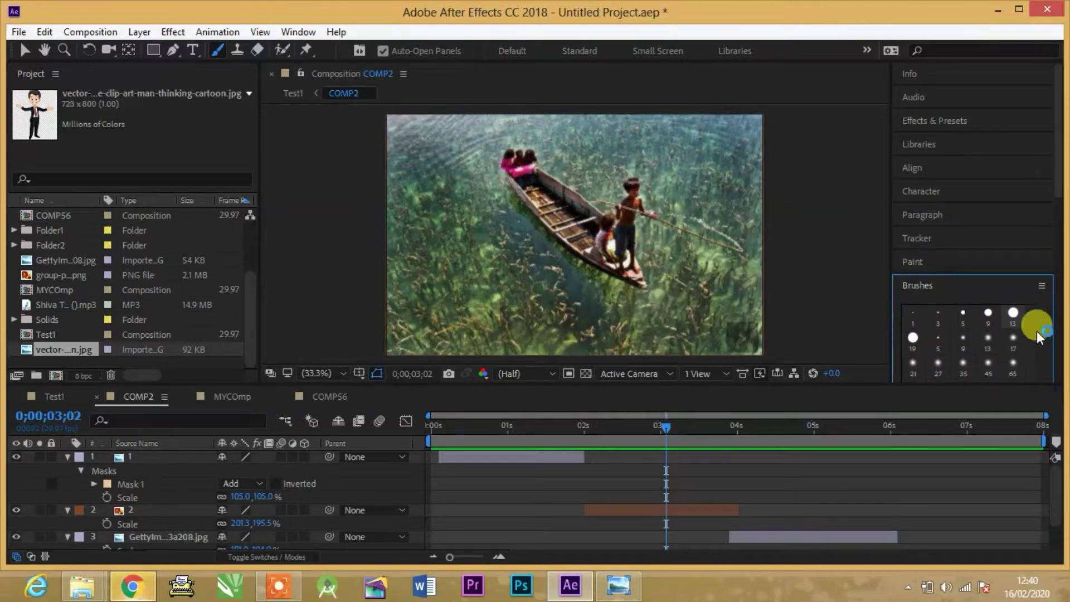
mouse_move(1059, 162)
mouse_down()
mouse_move(1066, 228)
mouse_move(1053, 223)
mouse_up()
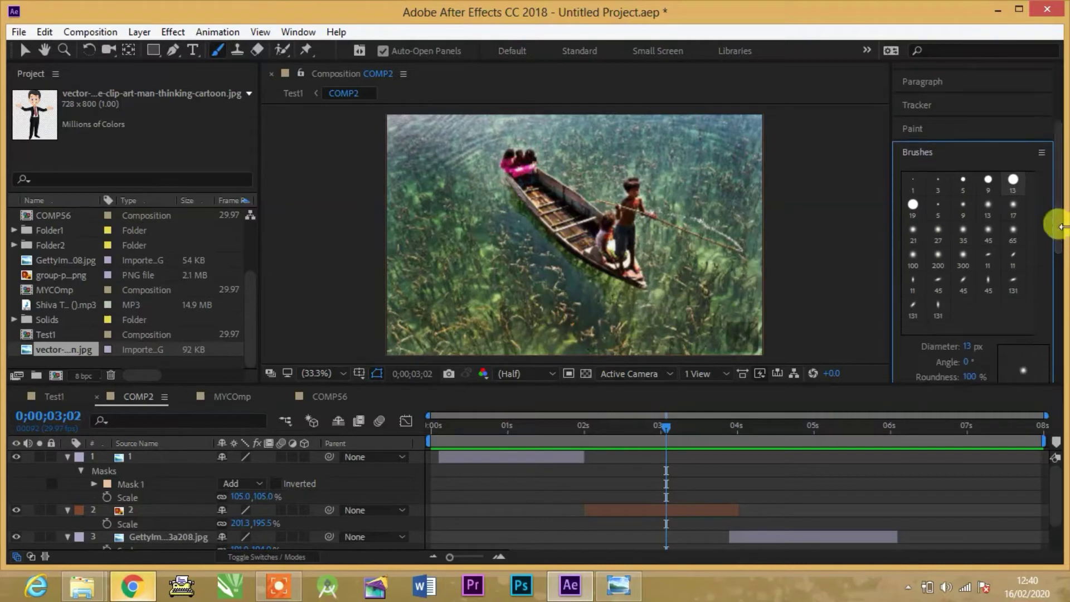
click(1012, 203)
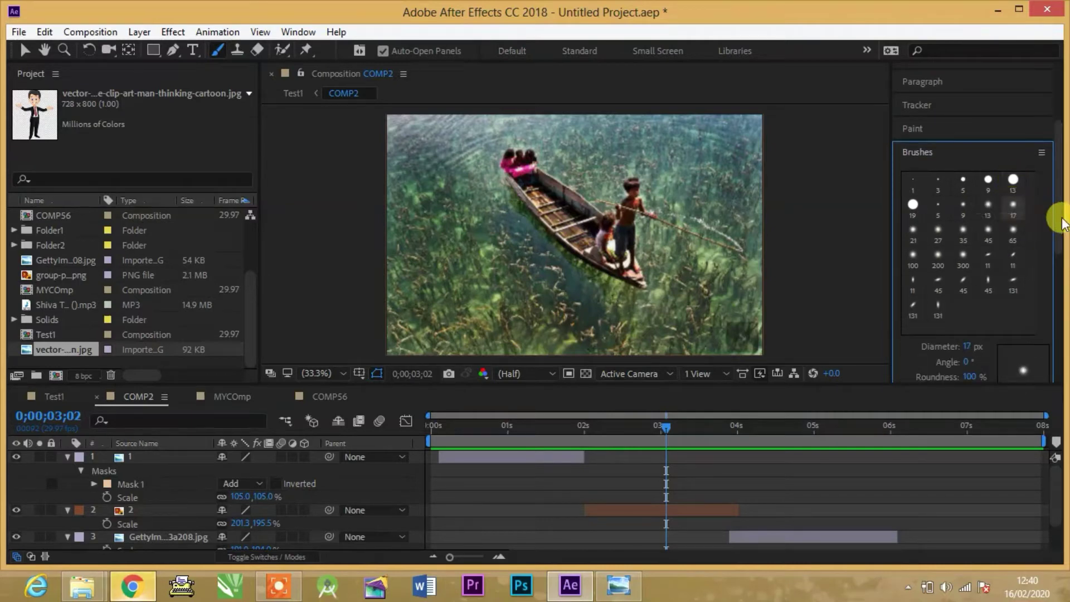
Open layer 2 of COMP2 in its own Layer viewer so it can be painted on
double_click(629, 239)
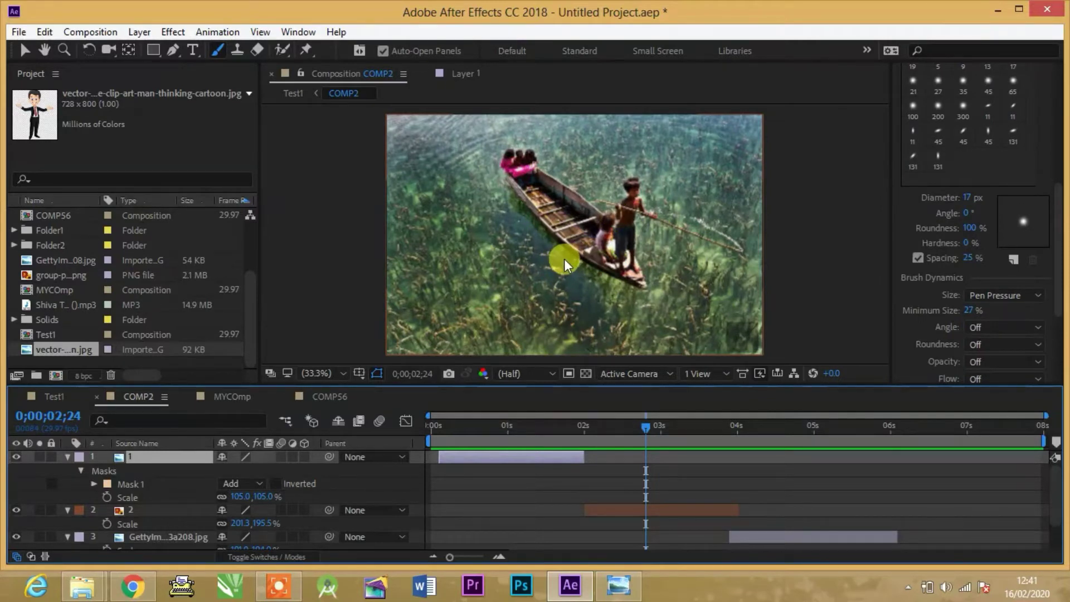
click(650, 511)
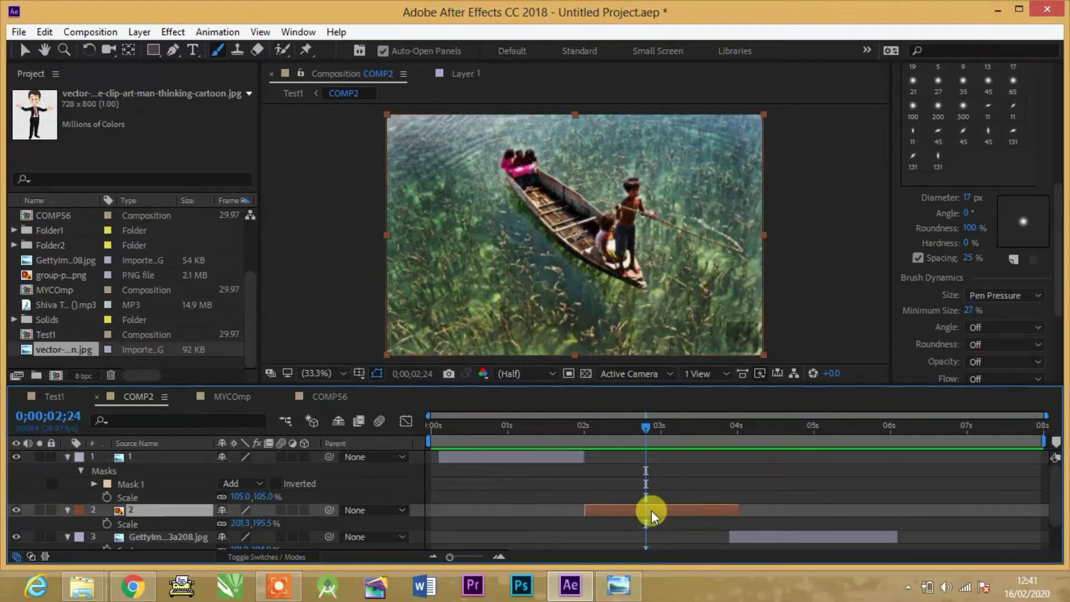
double_click(651, 510)
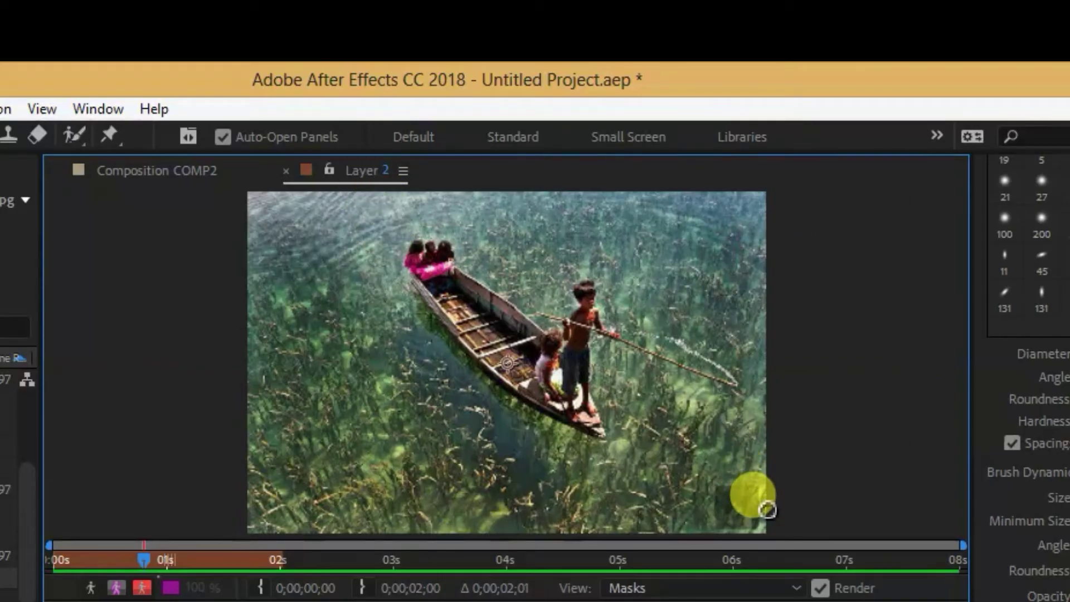
click(163, 170)
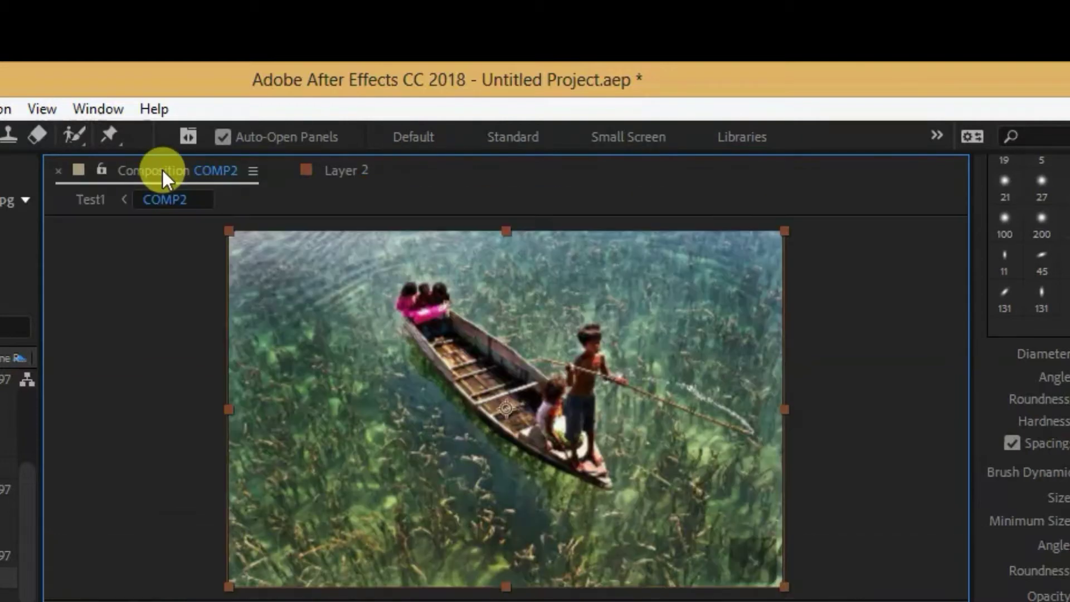
click(353, 170)
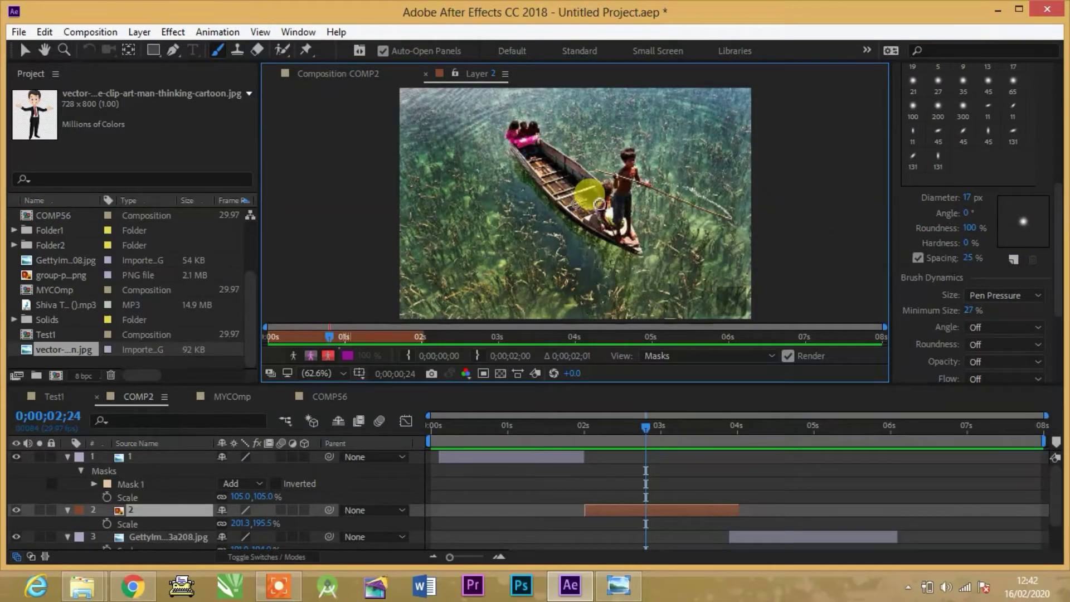
Increase the brush diameter to 84 px
mouse_move(955, 203)
mouse_down()
mouse_move(979, 192)
mouse_move(1015, 196)
mouse_move(634, 208)
mouse_move(592, 170)
mouse_move(683, 191)
mouse_move(511, 175)
mouse_up()
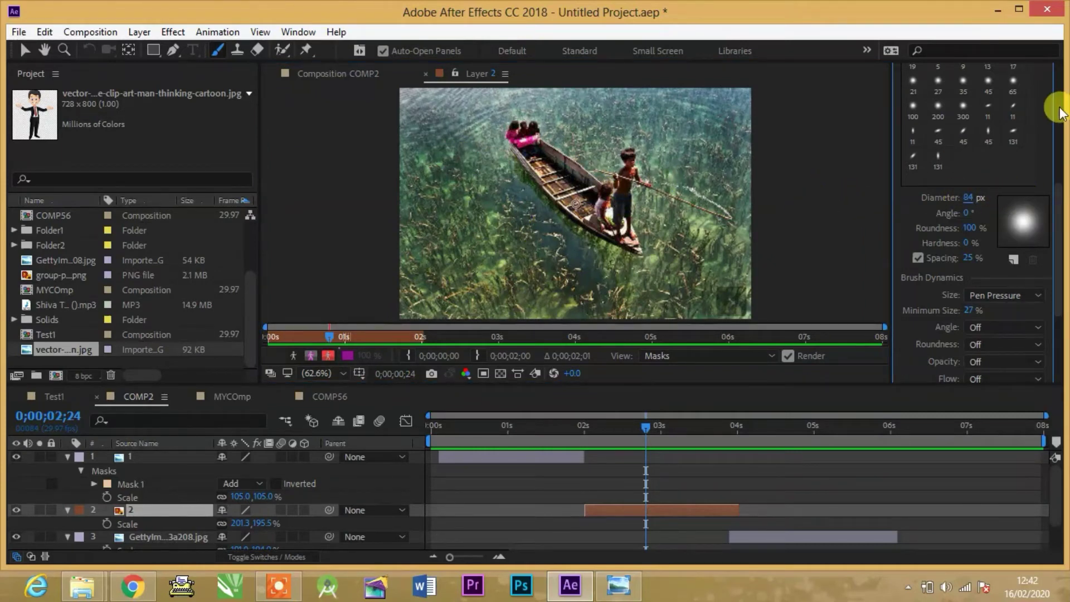
scroll(1057, 239, down, 5)
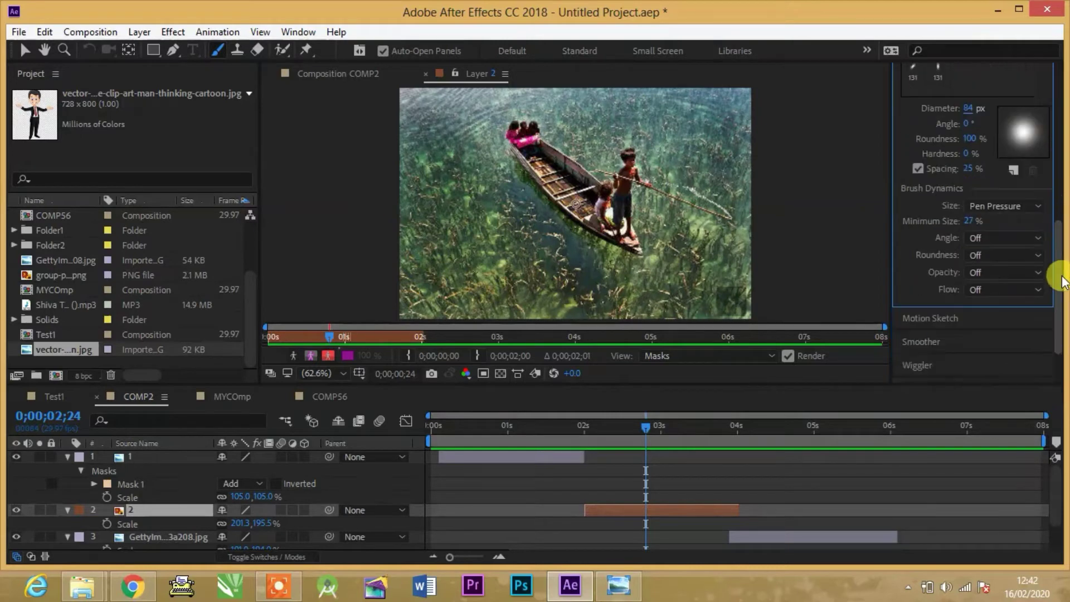
drag(1056, 239, 1056, 91)
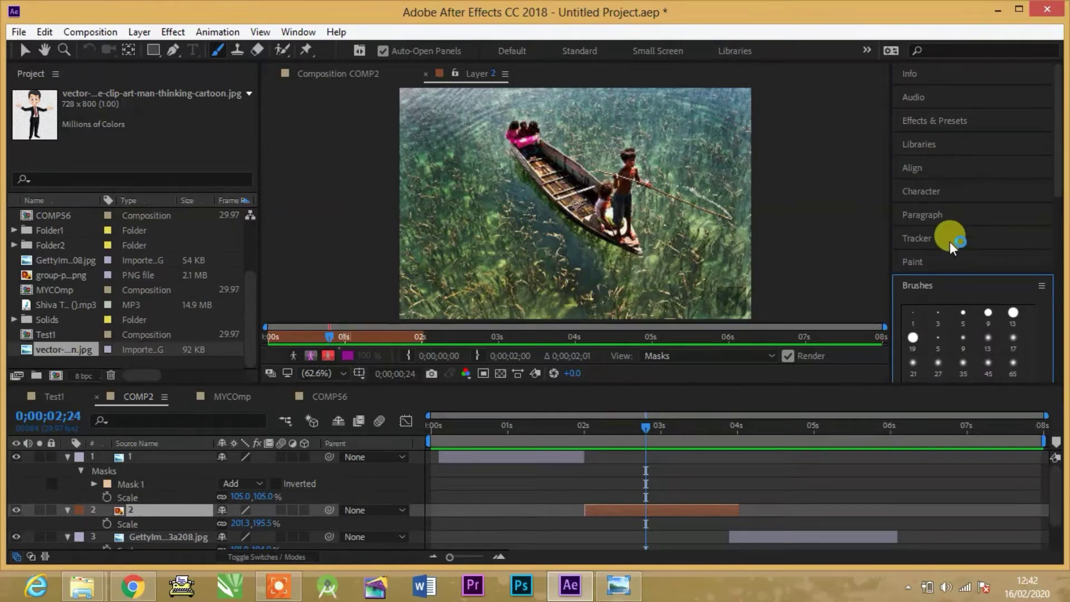
Show the paint settings and brush broad red strokes over the front of the boat on layer 2
click(910, 260)
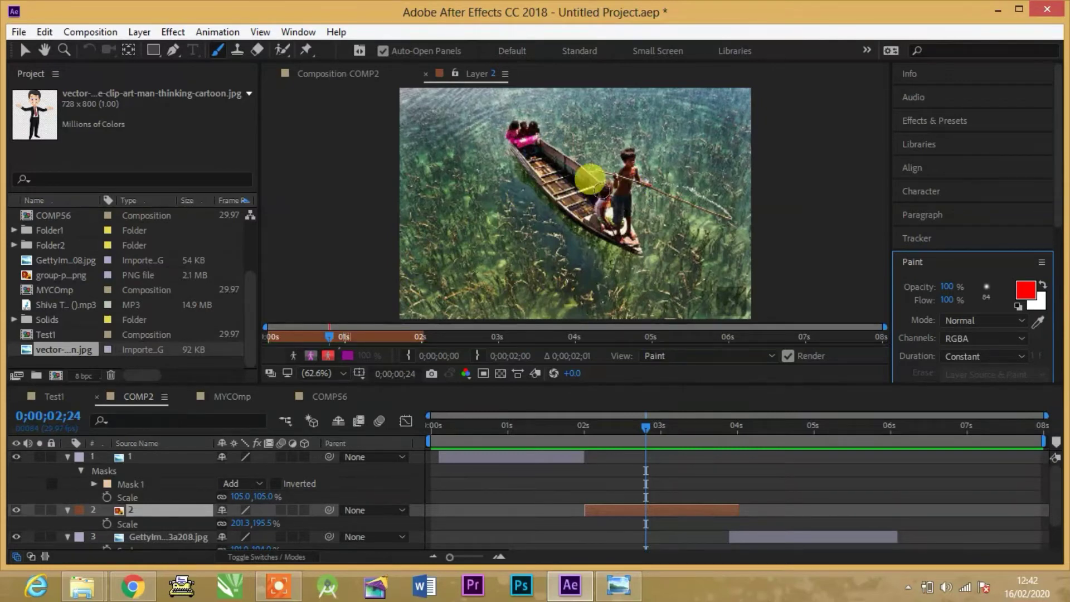
click(563, 189)
mouse_move(627, 212)
mouse_down()
mouse_move(625, 220)
mouse_move(636, 184)
mouse_move(694, 262)
mouse_up()
mouse_move(571, 251)
mouse_down()
mouse_move(593, 240)
mouse_move(544, 239)
mouse_move(629, 229)
mouse_move(496, 219)
mouse_up()
Change the foreground paint colour to blue-violet and paint a closed loop around the boat and the red strokes
click(1022, 291)
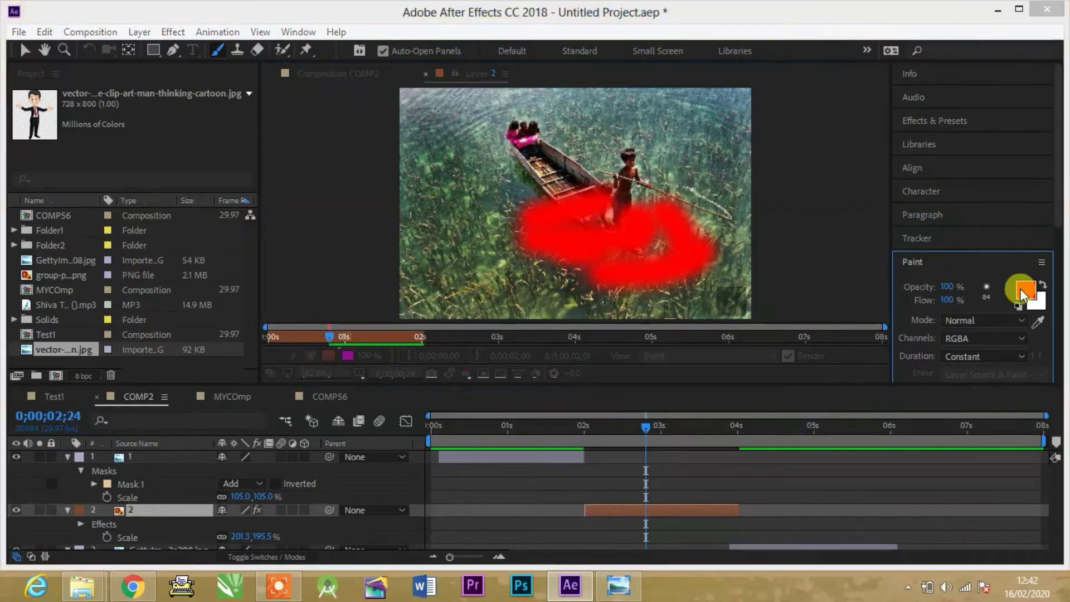
click(839, 305)
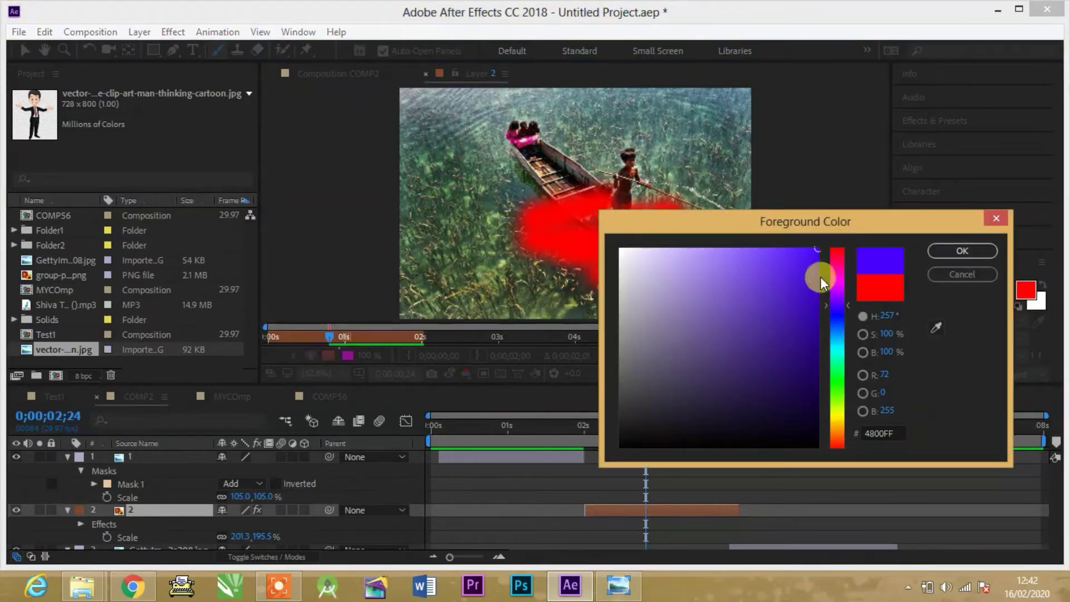
click(814, 261)
click(963, 251)
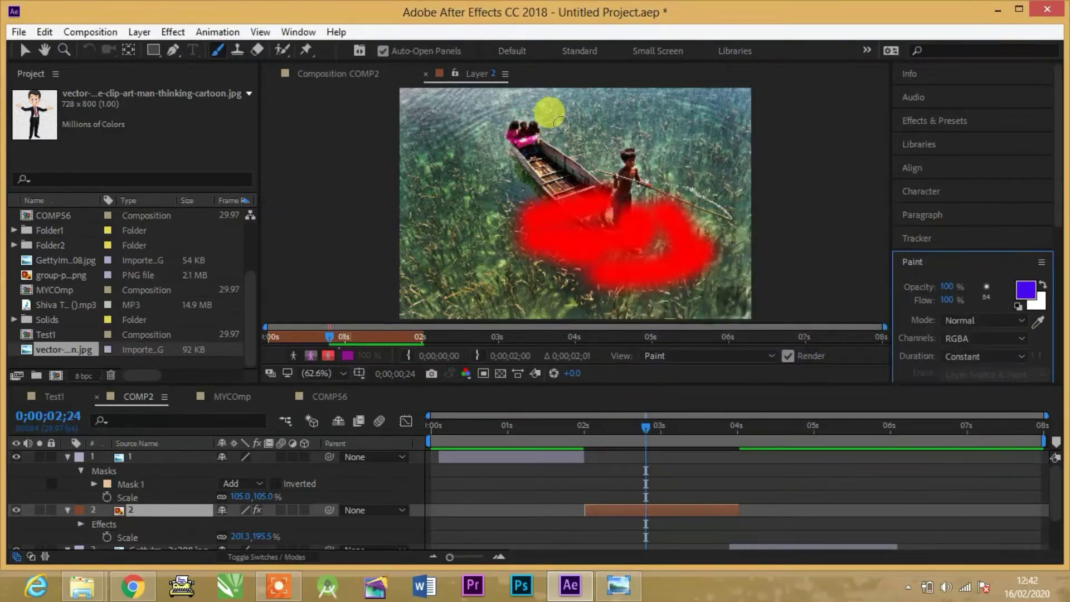
mouse_move(538, 112)
mouse_down()
mouse_move(453, 171)
mouse_move(497, 268)
mouse_move(614, 294)
mouse_move(655, 156)
mouse_move(559, 117)
mouse_up()
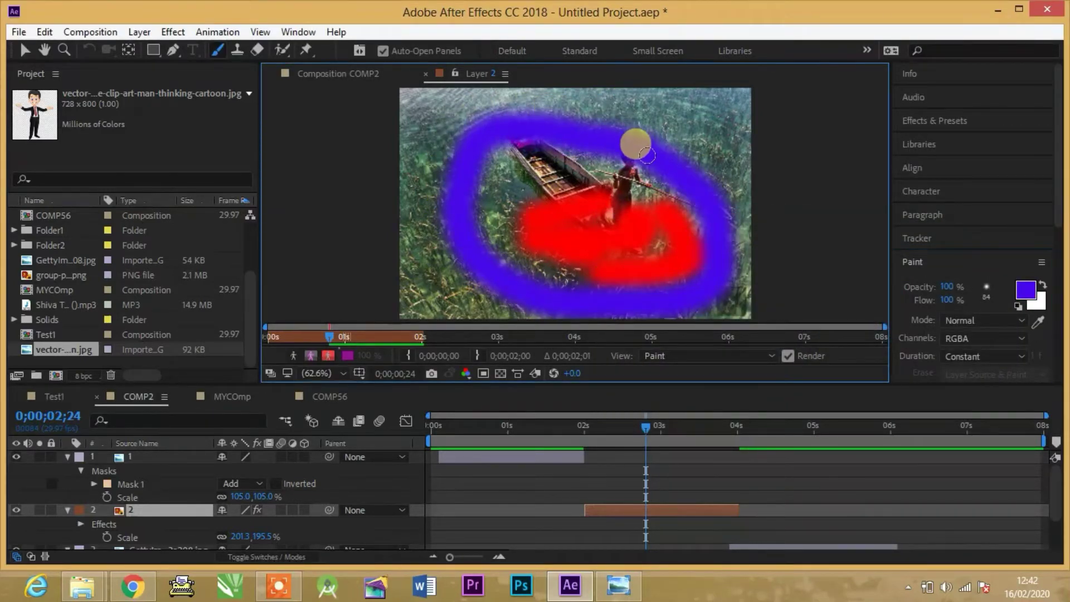
Check the painted strokes in the COMP2 and Test1 compositions, and return to layer 2 with the current time at 0;00;03;13
click(348, 71)
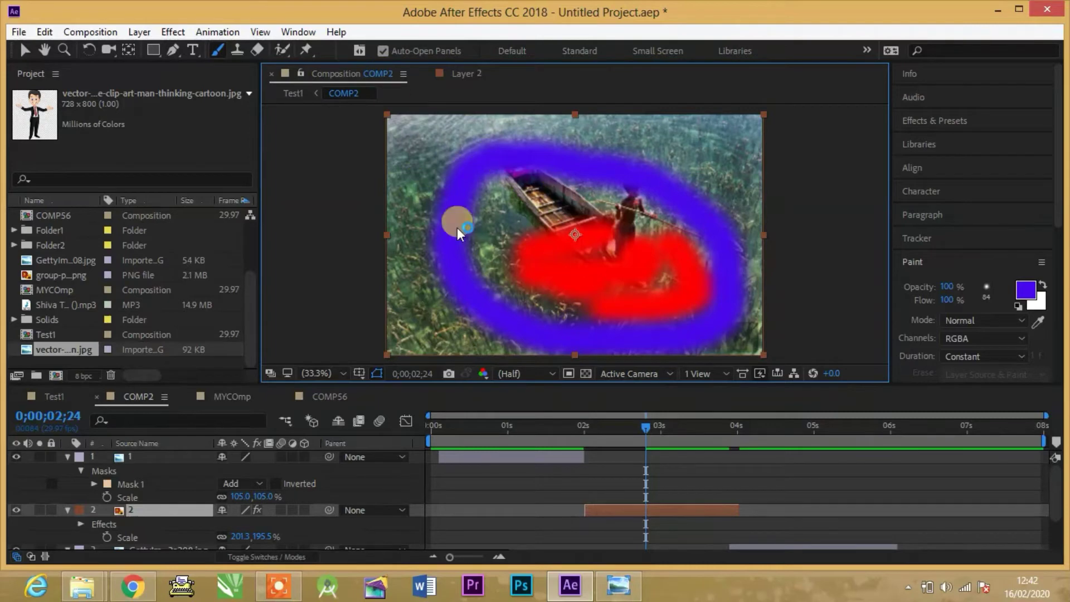
double_click(42, 332)
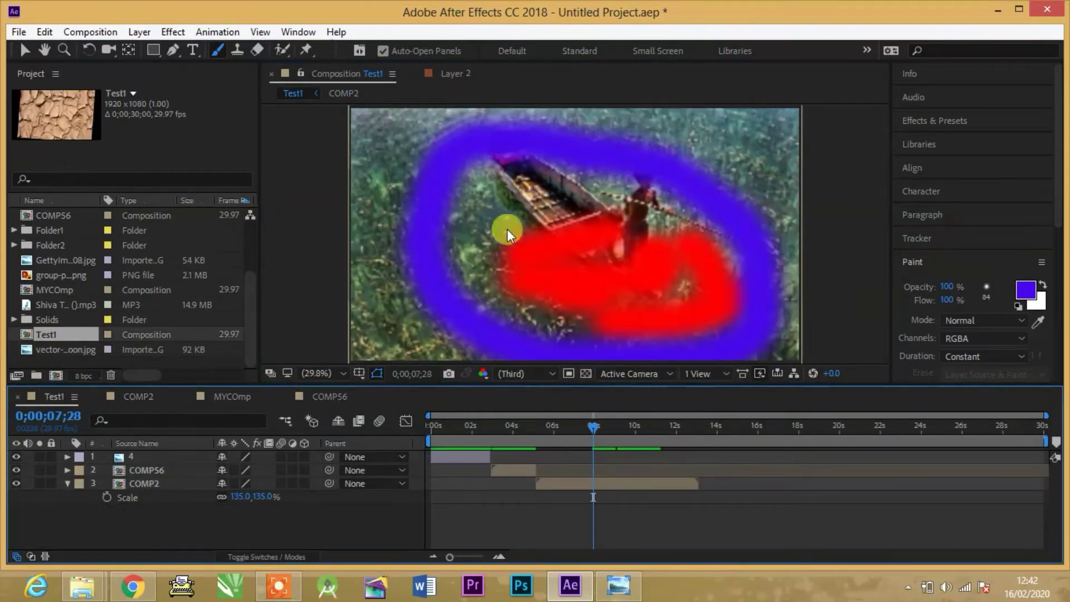
mouse_move(597, 439)
mouse_down()
mouse_move(579, 436)
mouse_move(607, 425)
mouse_up()
click(453, 73)
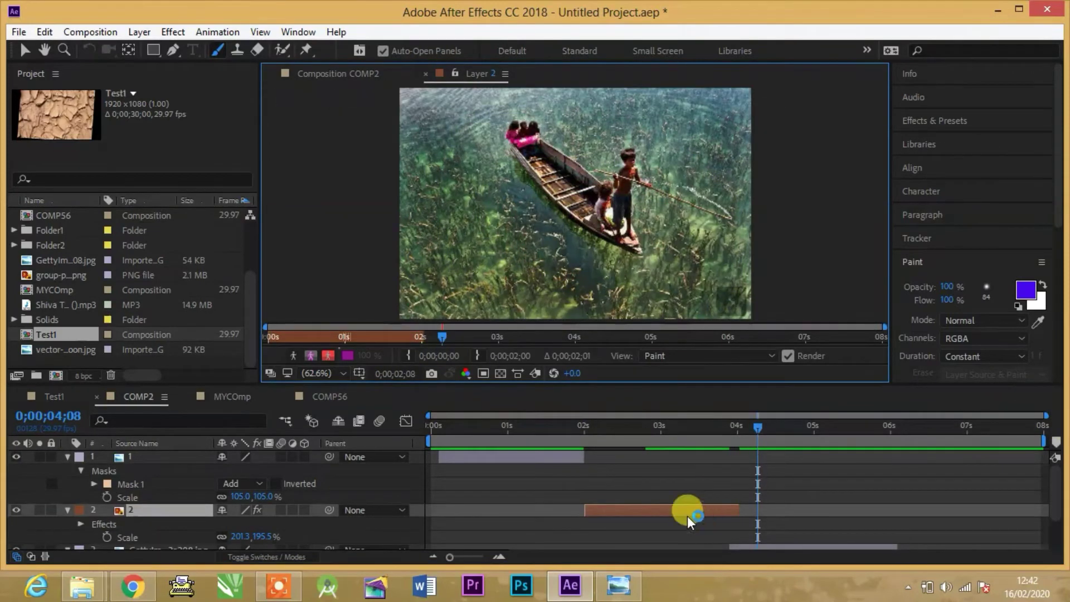
drag(748, 425, 692, 434)
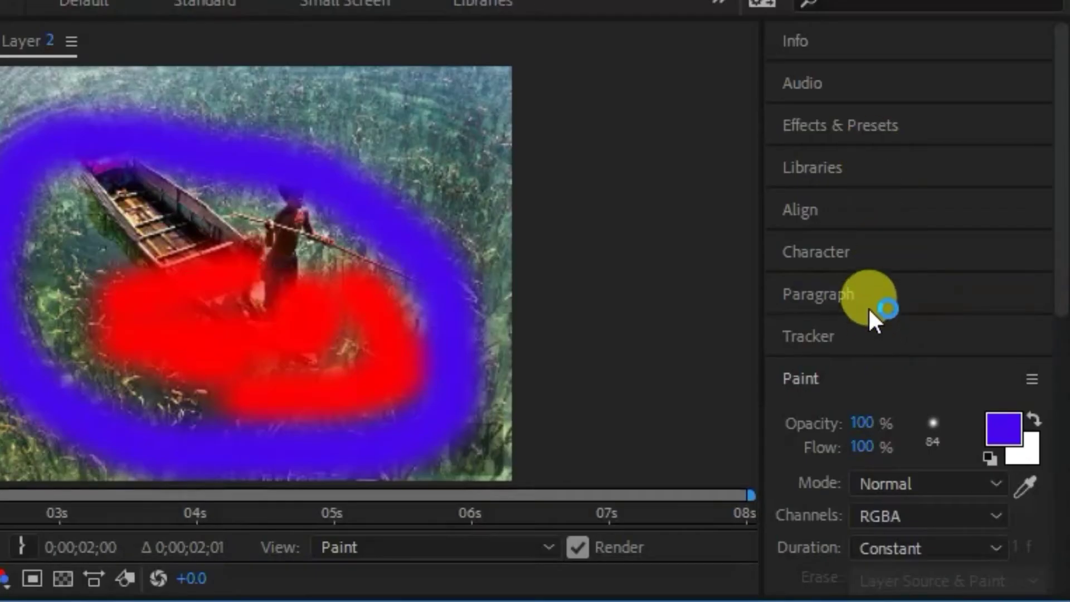
Return to the brush settings, reduce the brush diameter to 58 px and try adjusting the brush angle
click(812, 377)
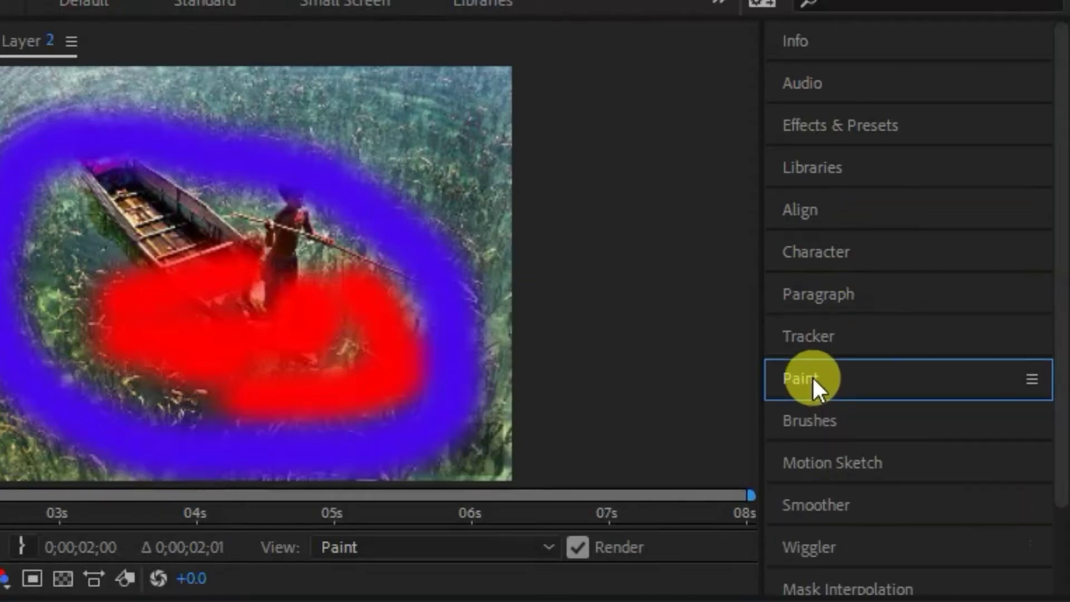
click(822, 423)
drag(1058, 249, 1061, 329)
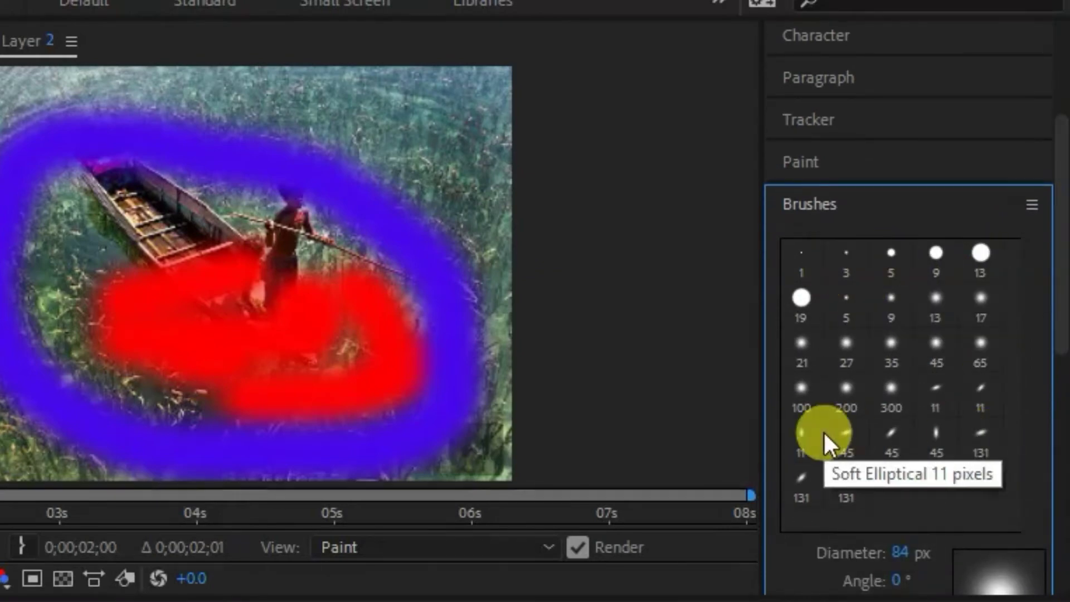
drag(1058, 298, 1058, 457)
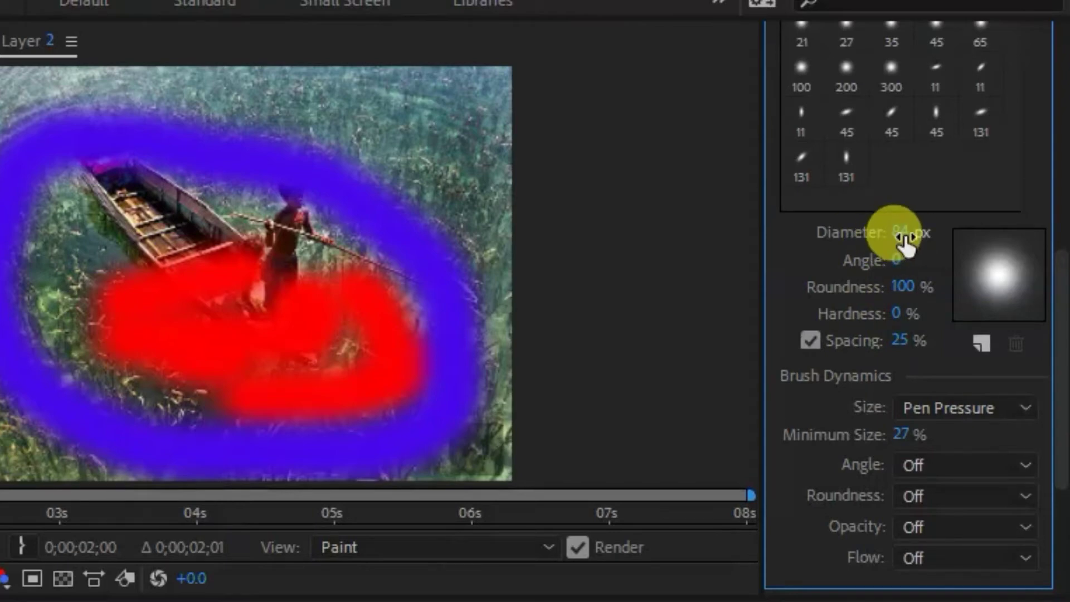
drag(896, 239, 830, 232)
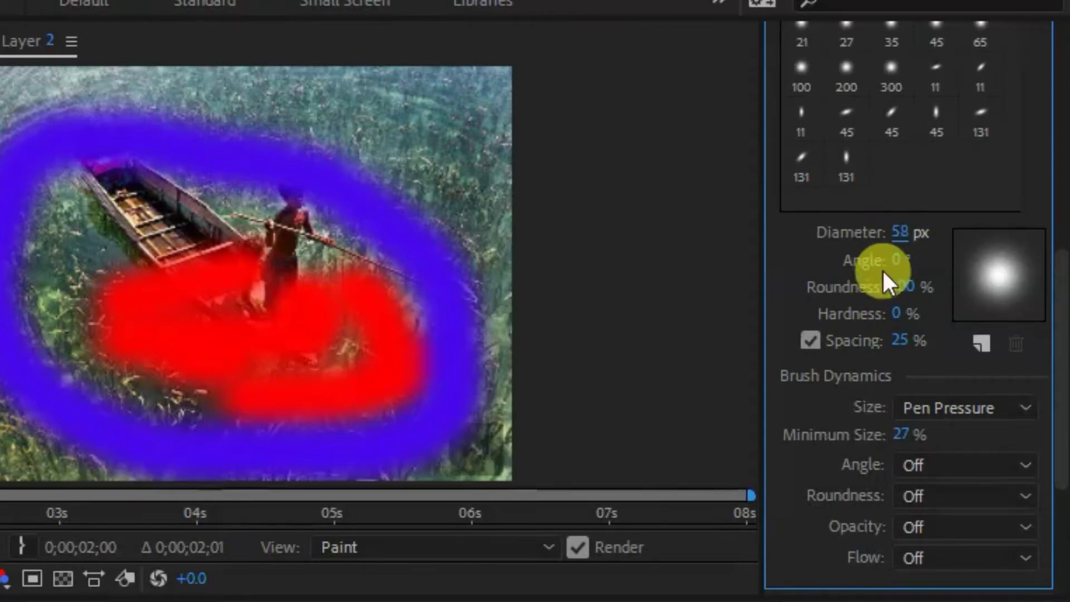
mouse_move(897, 260)
mouse_down()
mouse_move(967, 245)
mouse_move(812, 256)
mouse_move(903, 241)
mouse_move(920, 267)
mouse_move(958, 282)
mouse_move(793, 291)
mouse_move(919, 286)
mouse_move(848, 268)
mouse_move(879, 279)
mouse_up()
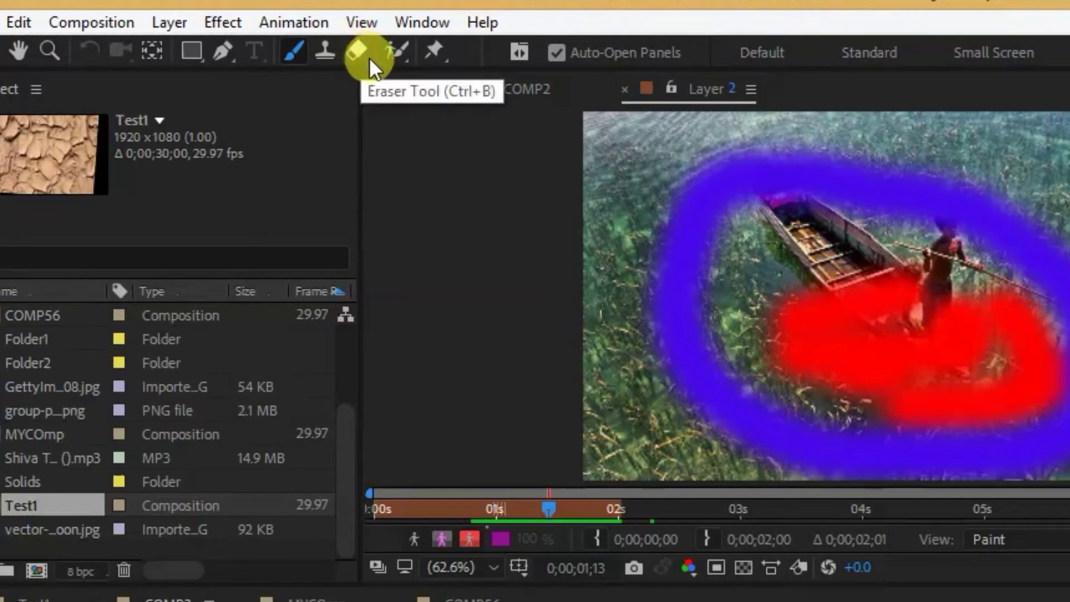
Erase the upper part of the layer 2 image and its paint with broad Eraser tool strokes
click(355, 49)
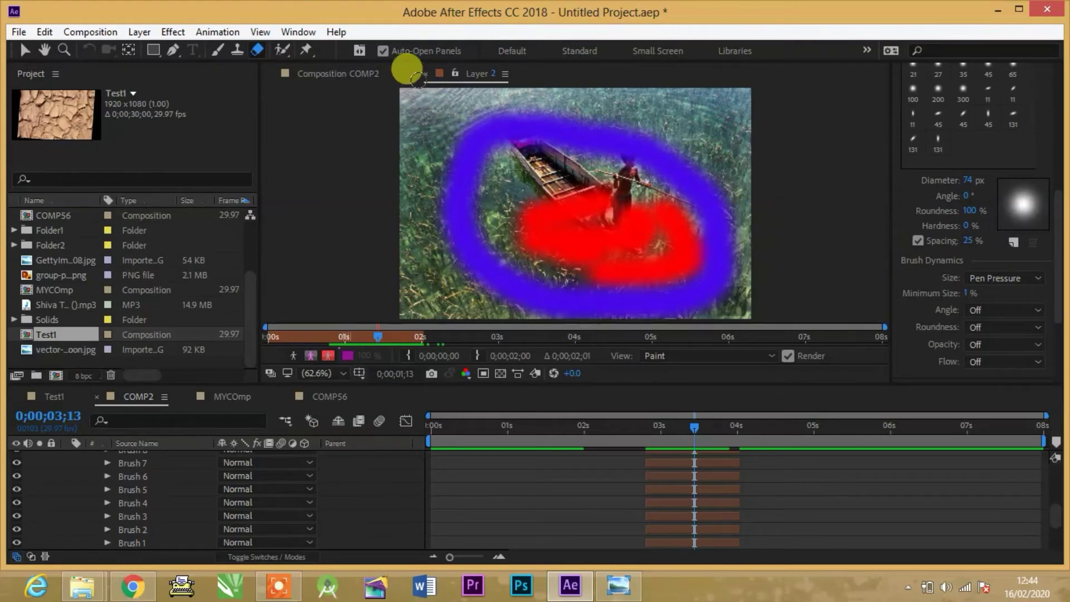
mouse_move(418, 64)
mouse_down()
mouse_move(378, 110)
mouse_move(370, 100)
mouse_move(391, 195)
mouse_move(355, 179)
mouse_move(418, 108)
mouse_move(580, 60)
mouse_move(633, 77)
mouse_move(443, 121)
mouse_move(423, 95)
mouse_move(626, 72)
mouse_move(751, 89)
mouse_move(429, 113)
mouse_move(453, 89)
mouse_move(410, 105)
mouse_move(418, 184)
mouse_move(515, 173)
mouse_move(494, 173)
mouse_move(524, 120)
mouse_move(566, 150)
mouse_move(775, 114)
mouse_move(483, 109)
mouse_move(720, 134)
mouse_move(771, 112)
mouse_up()
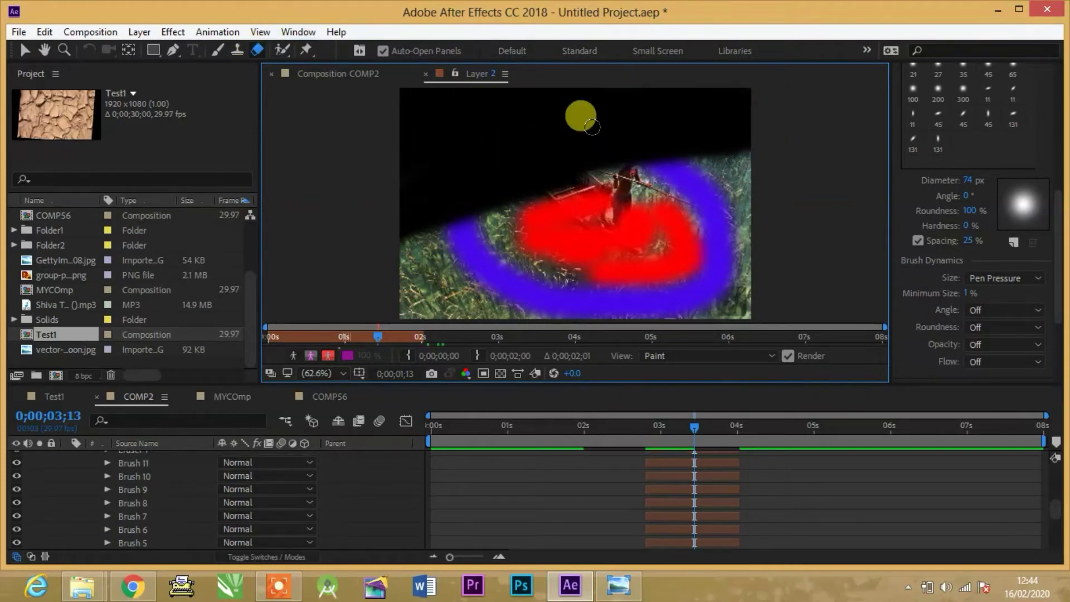
click(987, 90)
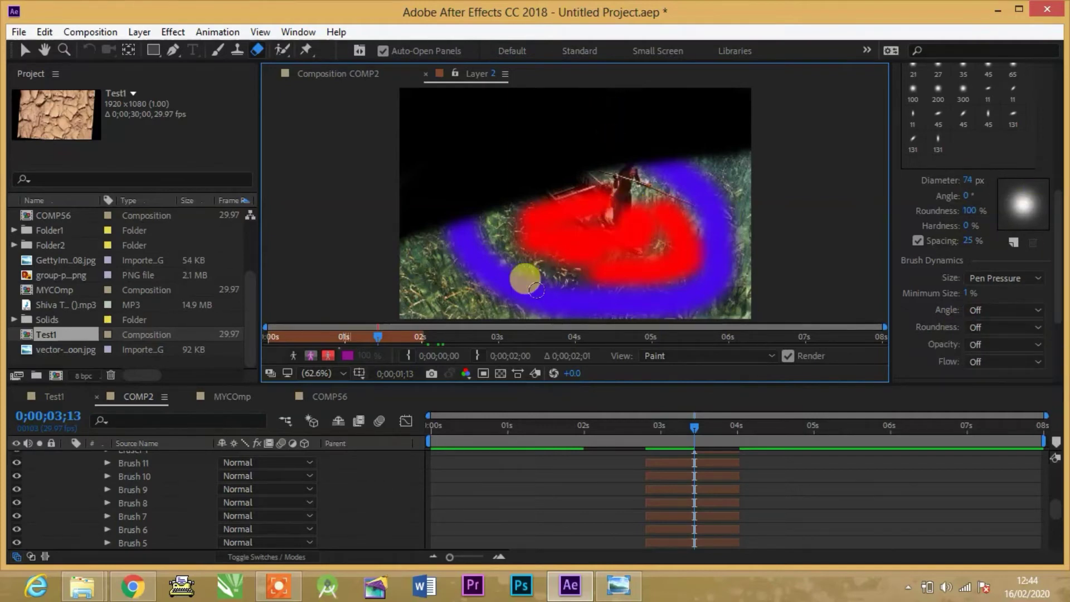
drag(407, 221, 637, 162)
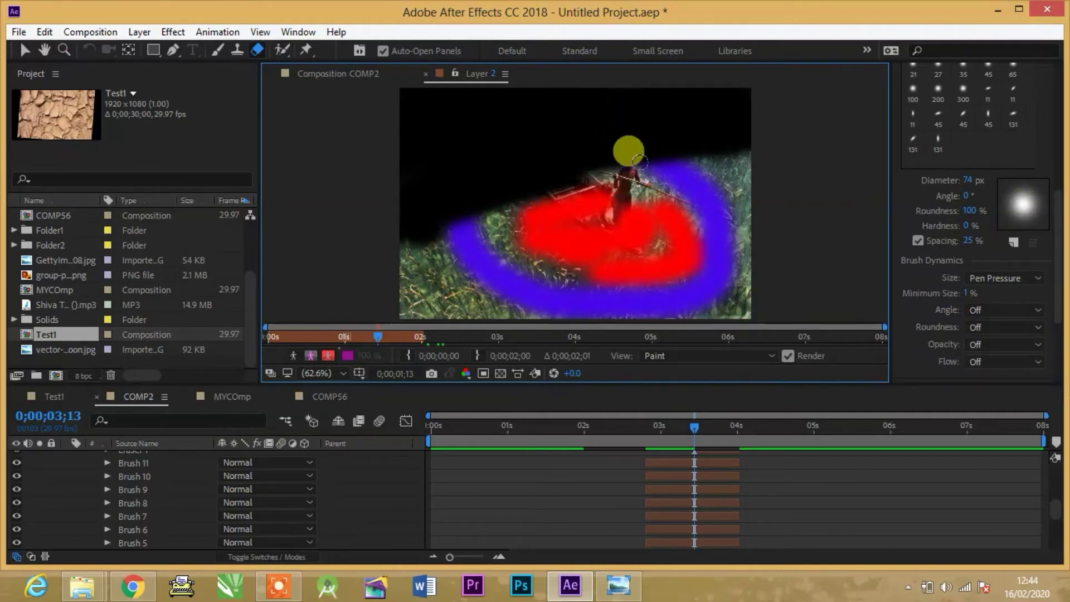
Set the Opacity option in the brush dynamics to Pen Tilt
click(1038, 356)
click(1038, 351)
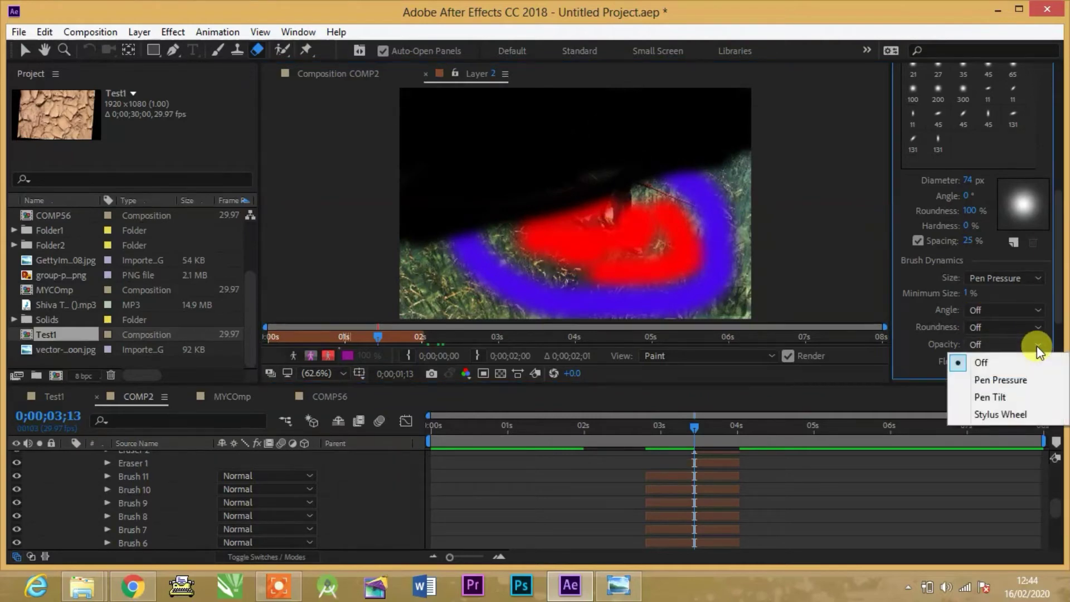
click(1013, 397)
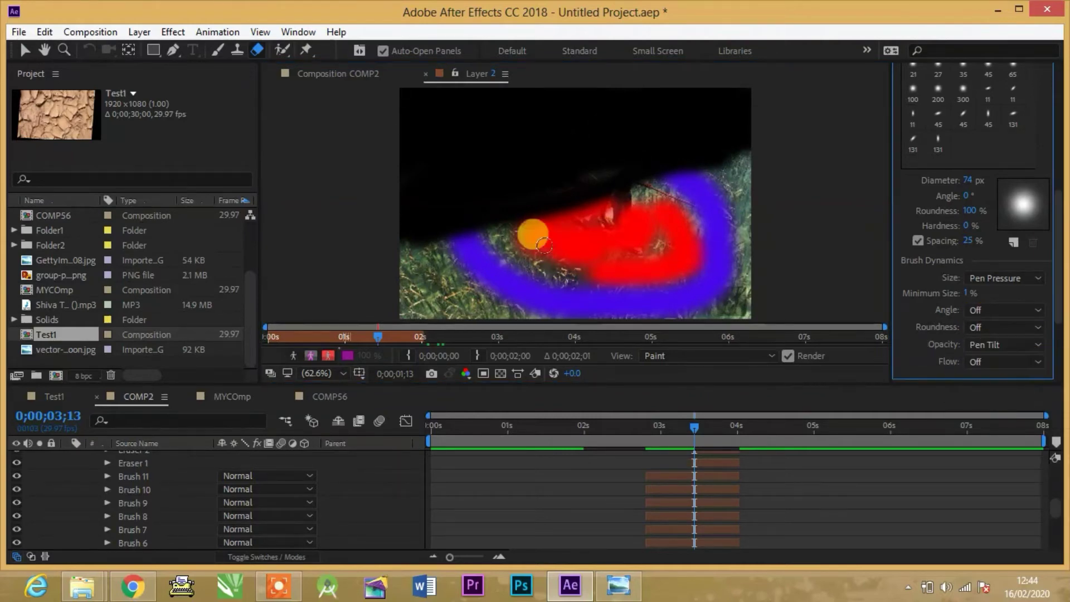
Erase across the upper part of the red and blue paint on layer 2 with the 74 px Eraser tool
mouse_move(529, 232)
mouse_down()
mouse_move(681, 201)
mouse_move(529, 201)
mouse_move(747, 160)
mouse_move(701, 157)
mouse_up()
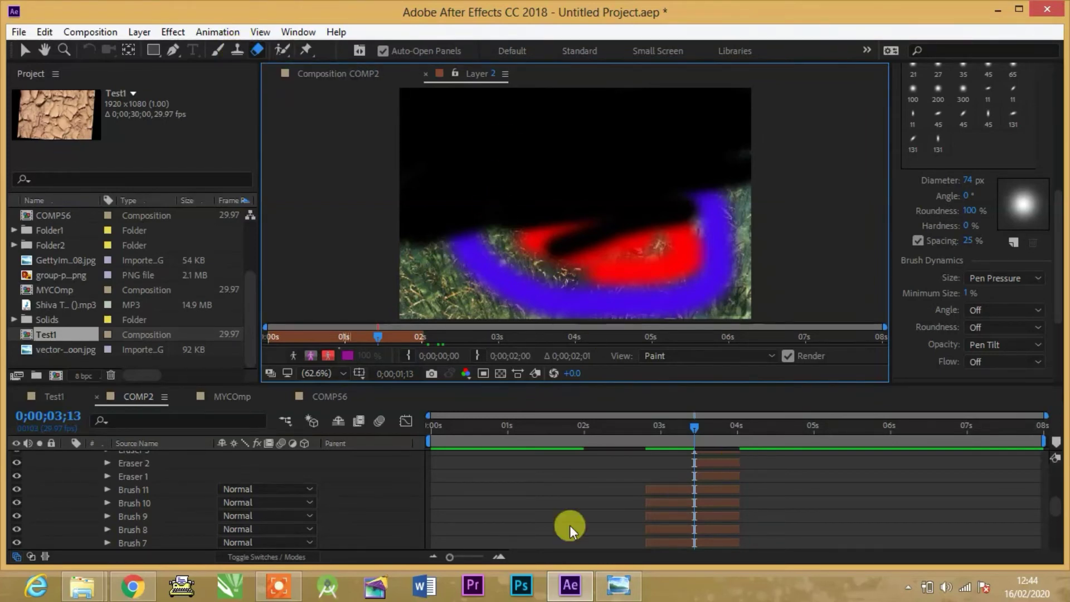
Delete all items from the project, including the compositions, folders and imported files
click(48, 351)
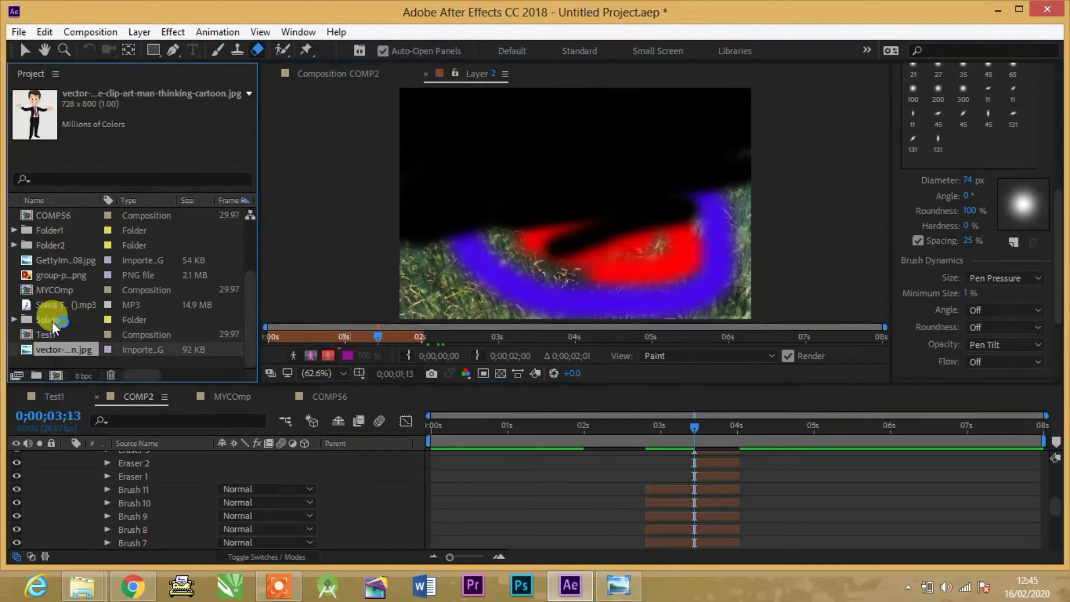
drag(254, 278, 255, 232)
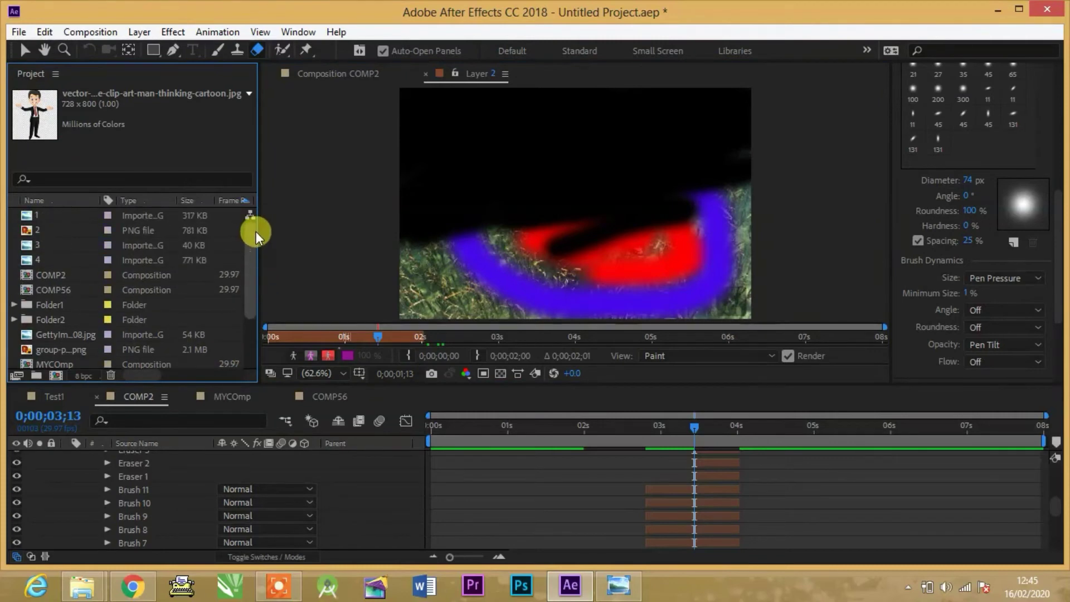
shift+click(38, 216)
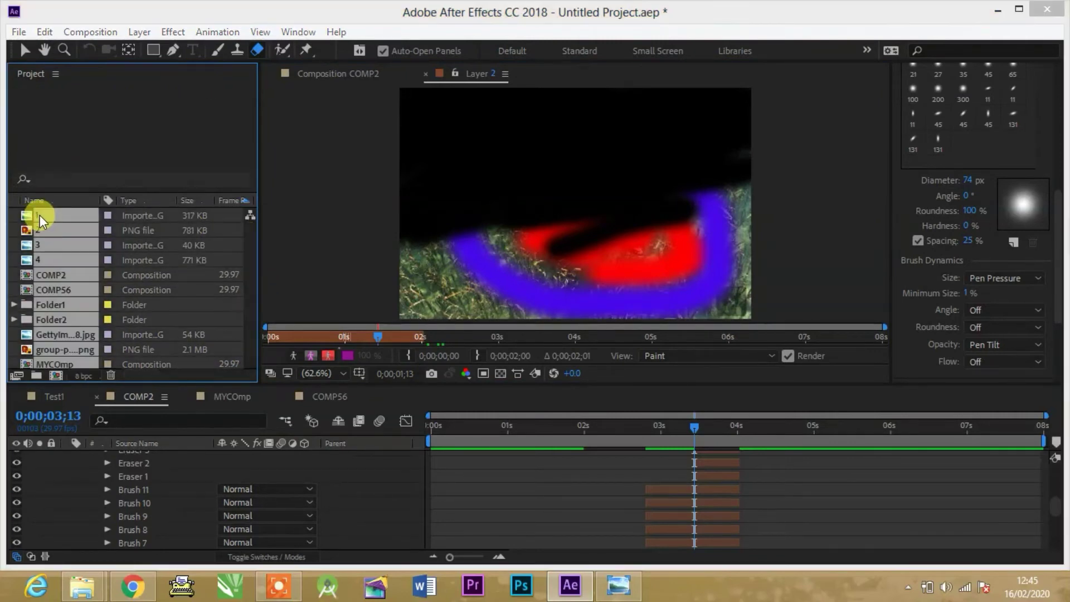
key(Delete)
click(615, 313)
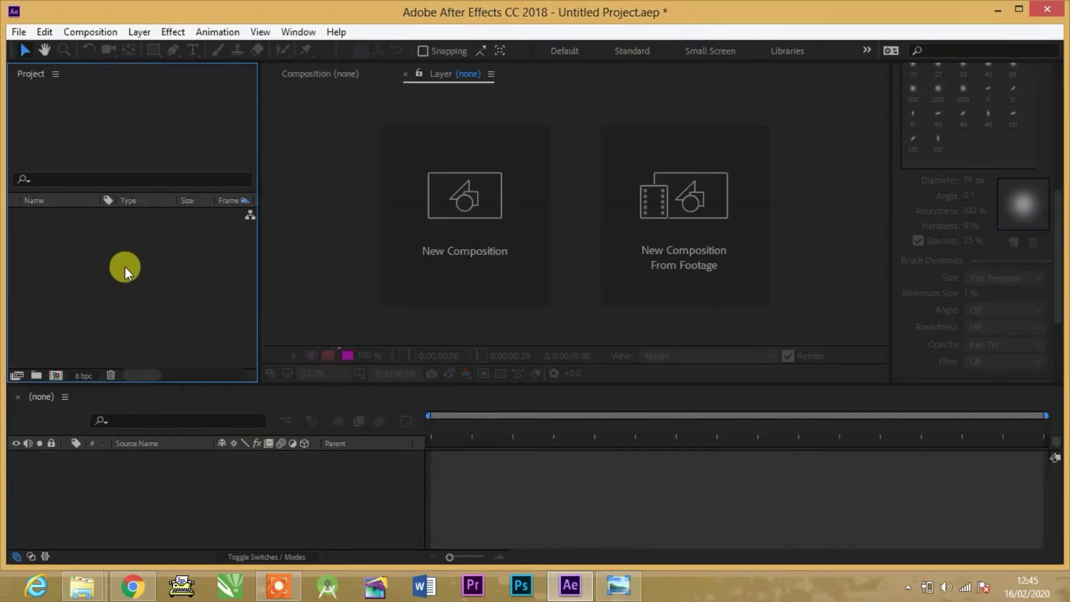
Import the 1-nature-photography-spring-season-mumtazshamsee.jpg image from the Pictures folder in Downloads and create a composition from it
double_click(125, 266)
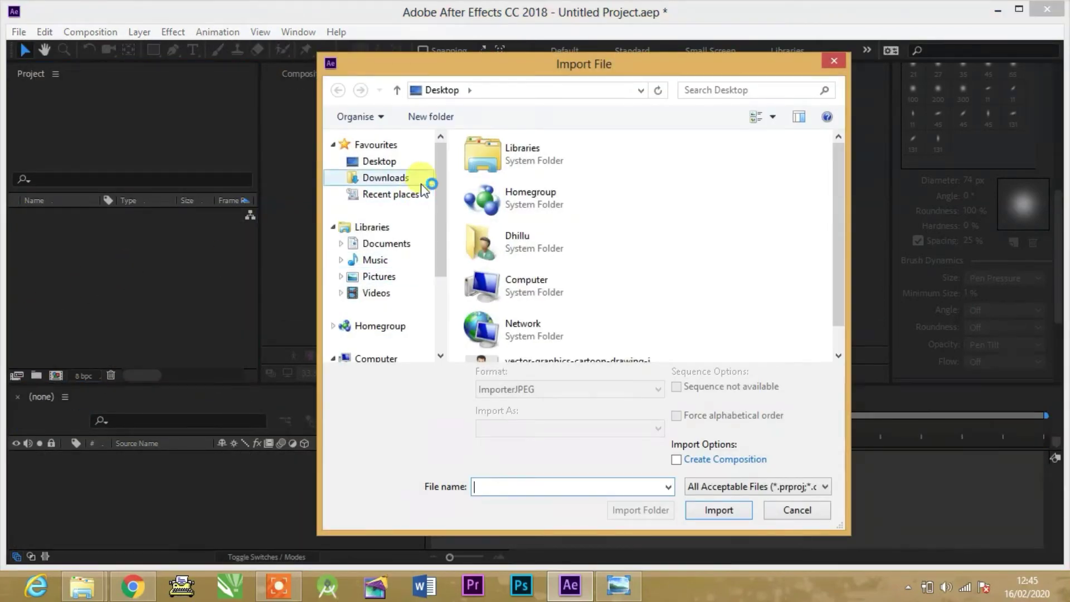
click(381, 178)
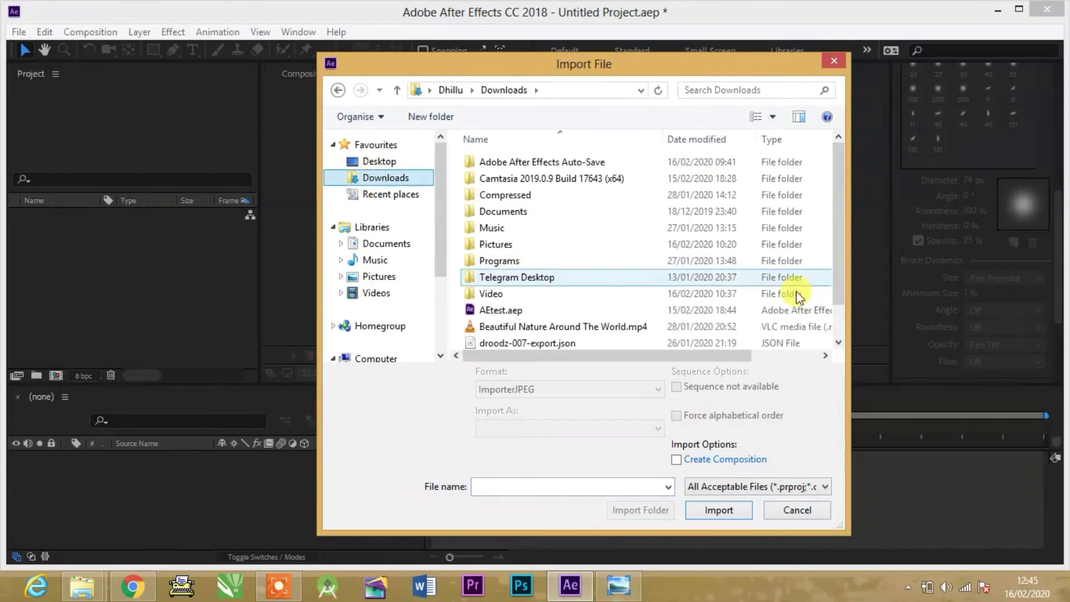
drag(841, 232, 841, 243)
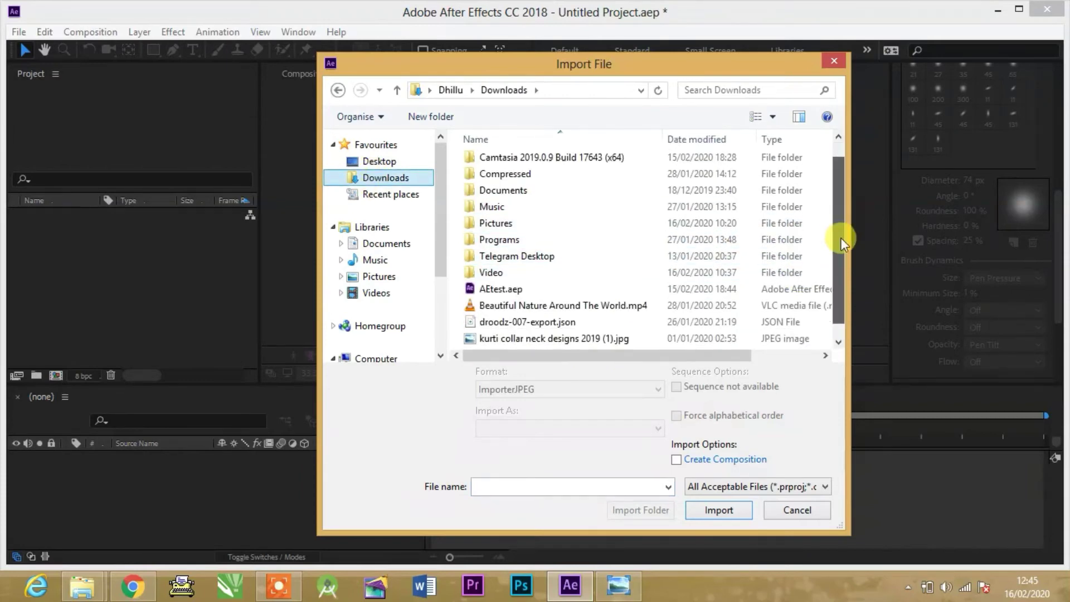
double_click(484, 223)
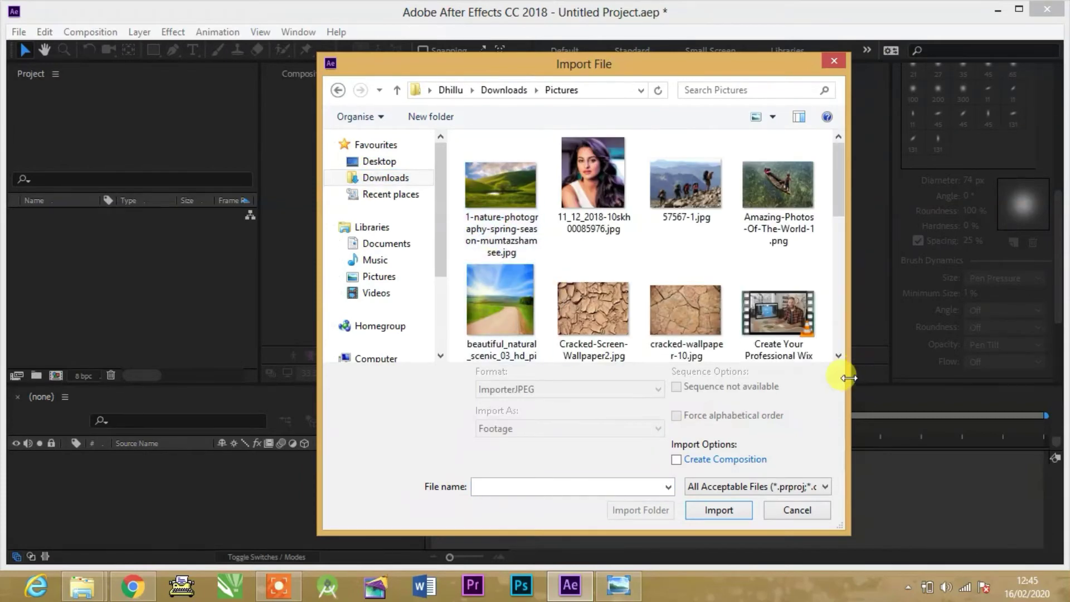
click(505, 184)
double_click(497, 185)
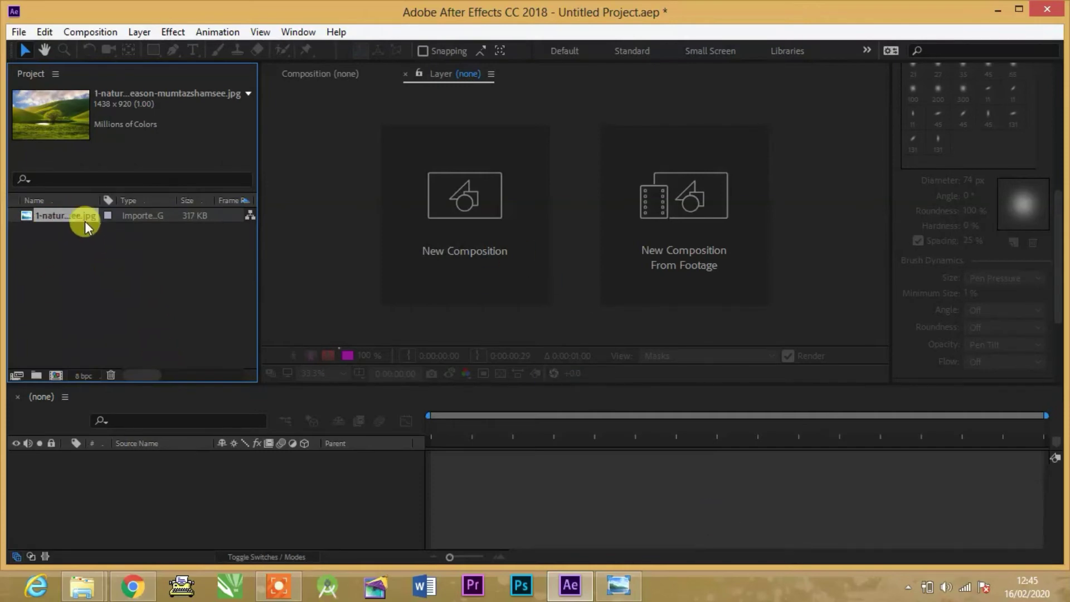
drag(34, 218, 586, 510)
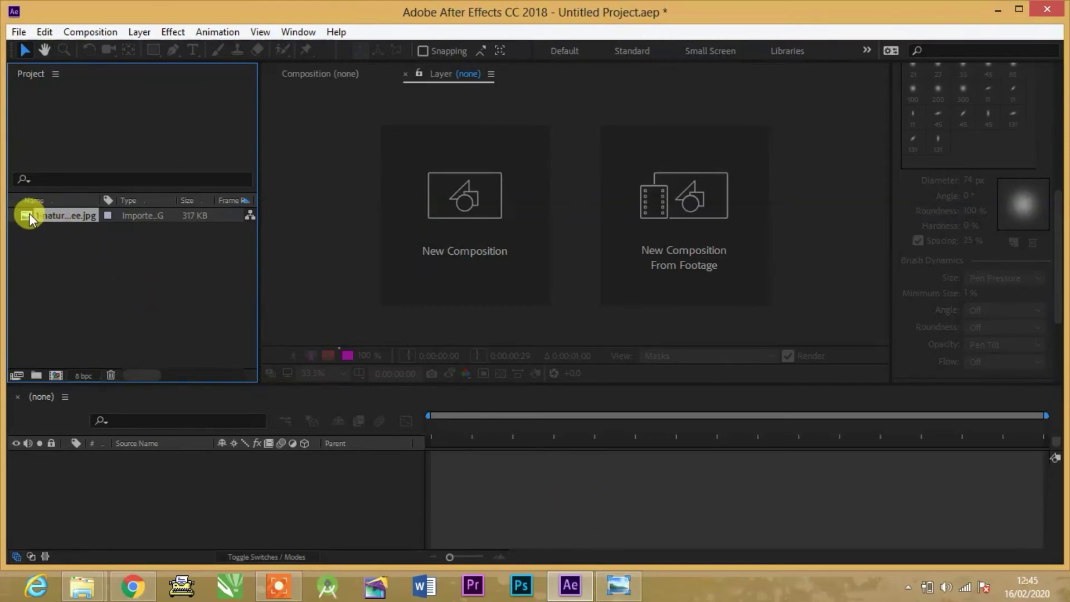
drag(29, 215, 558, 473)
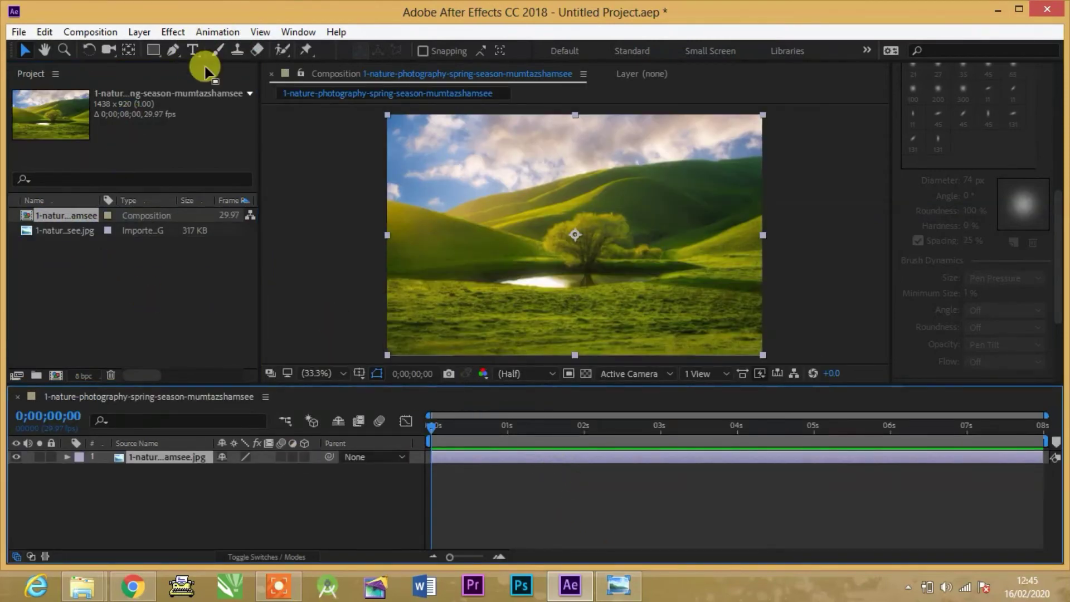
Activate the Clone Stamp tool, open the nature image layer for painting and set the brush diameter to 210 px
click(237, 54)
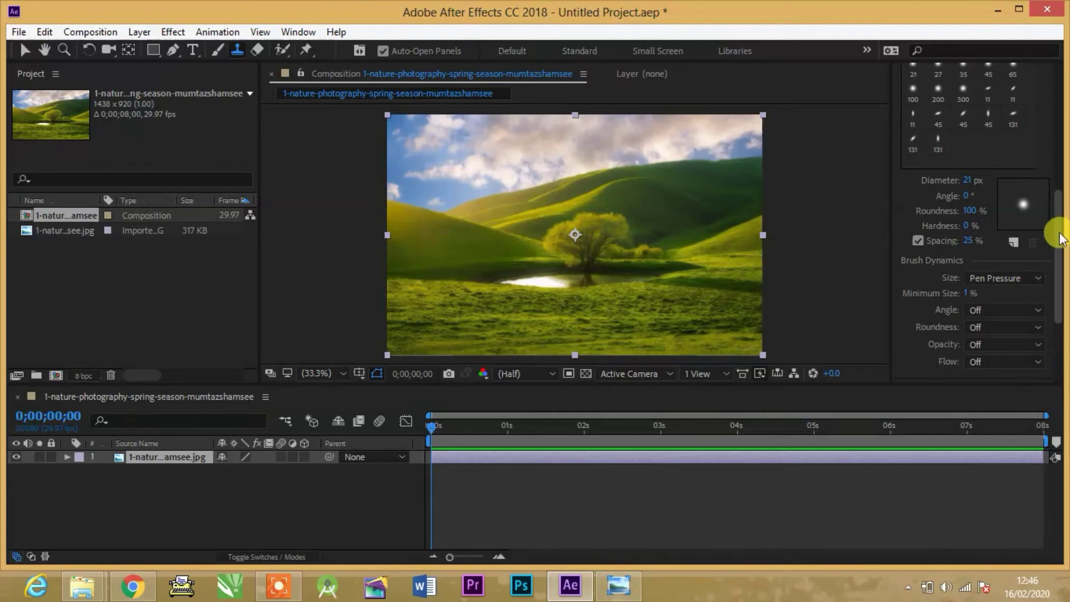
drag(1059, 238, 1059, 195)
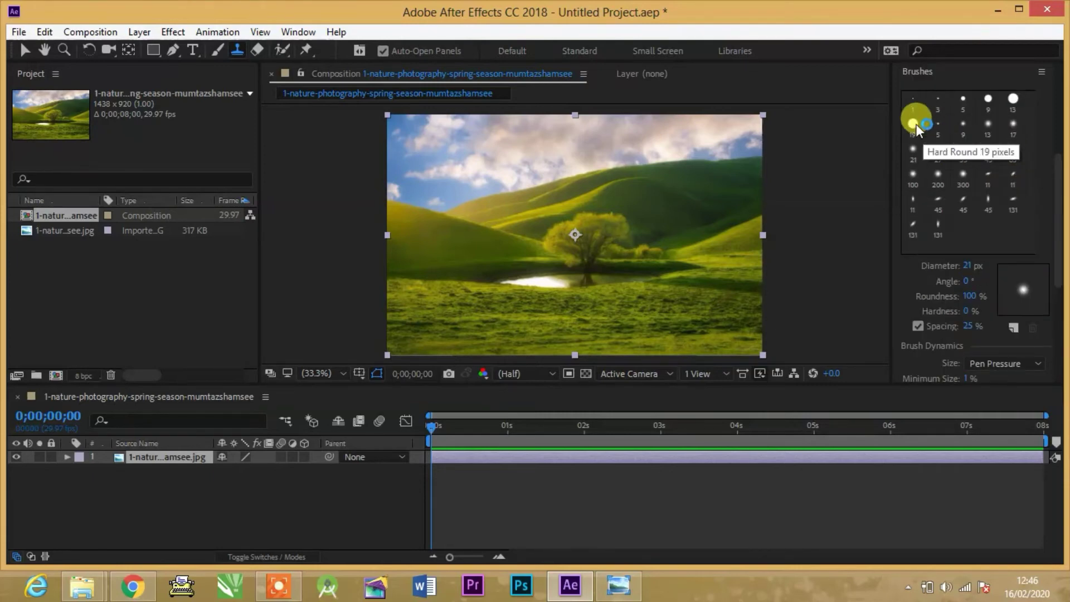
click(913, 123)
drag(968, 265, 1002, 265)
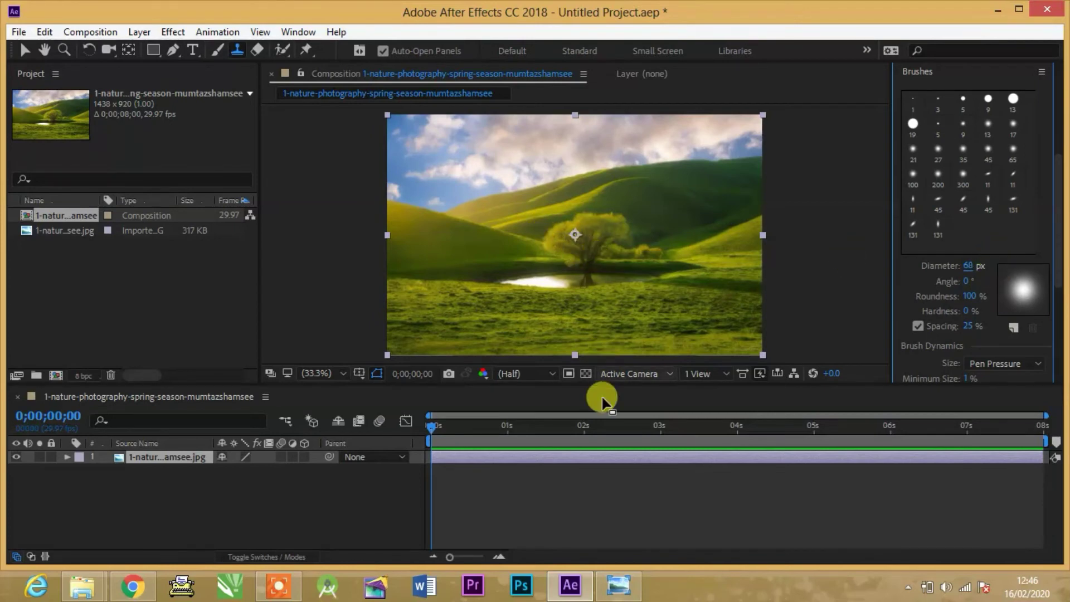
double_click(556, 455)
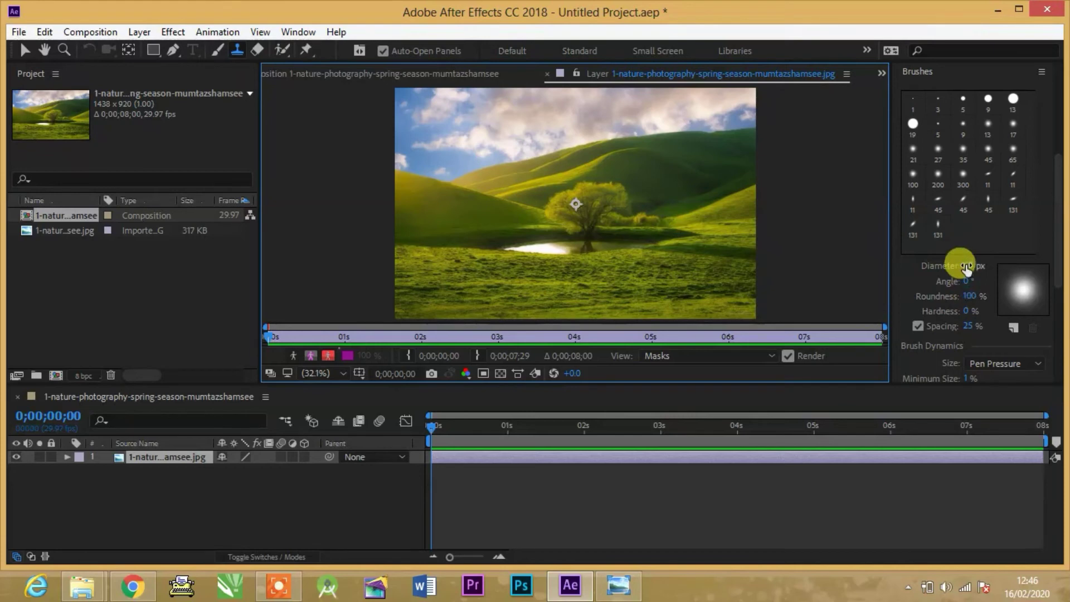
drag(969, 265, 1044, 282)
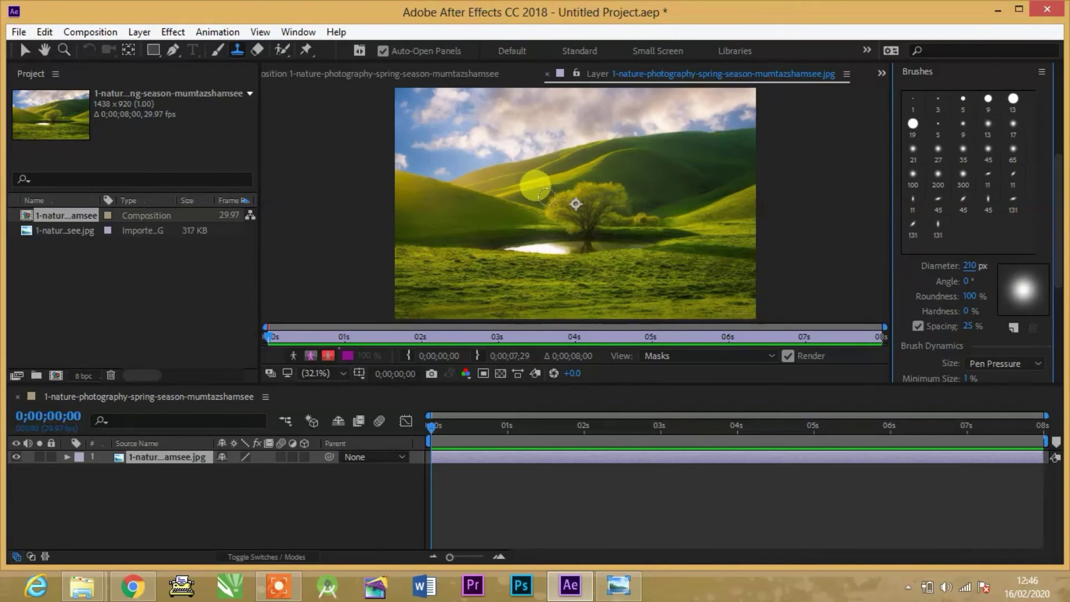
Sample the central tree with the Clone Stamp tool and paint copies of it and its pond on both sides
alt+click(563, 212)
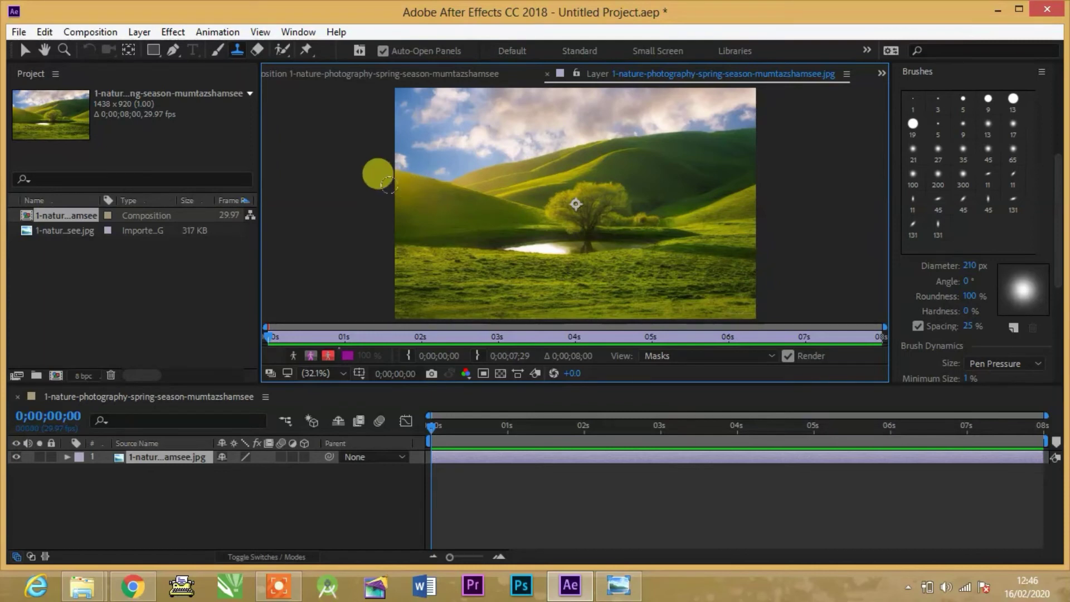
mouse_move(400, 182)
mouse_down()
mouse_move(421, 225)
mouse_move(438, 230)
mouse_move(440, 171)
mouse_move(432, 178)
mouse_move(427, 150)
mouse_move(403, 165)
mouse_move(481, 151)
mouse_move(457, 207)
mouse_move(430, 233)
mouse_move(492, 149)
mouse_move(530, 144)
mouse_move(477, 155)
mouse_move(539, 135)
mouse_up()
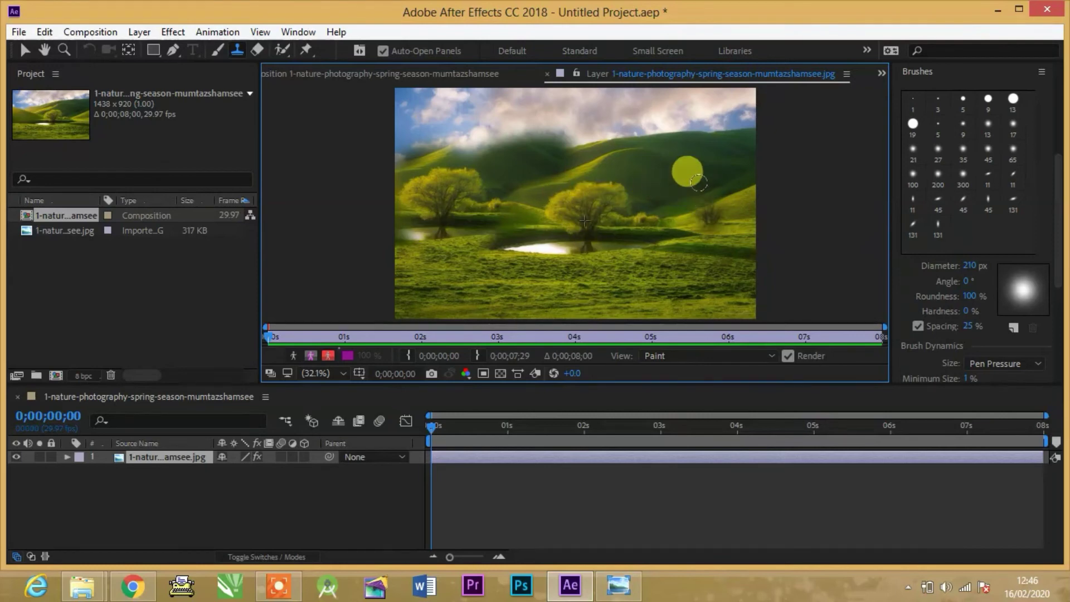
mouse_move(694, 180)
mouse_down()
mouse_move(711, 155)
mouse_move(692, 209)
mouse_move(699, 169)
mouse_up()
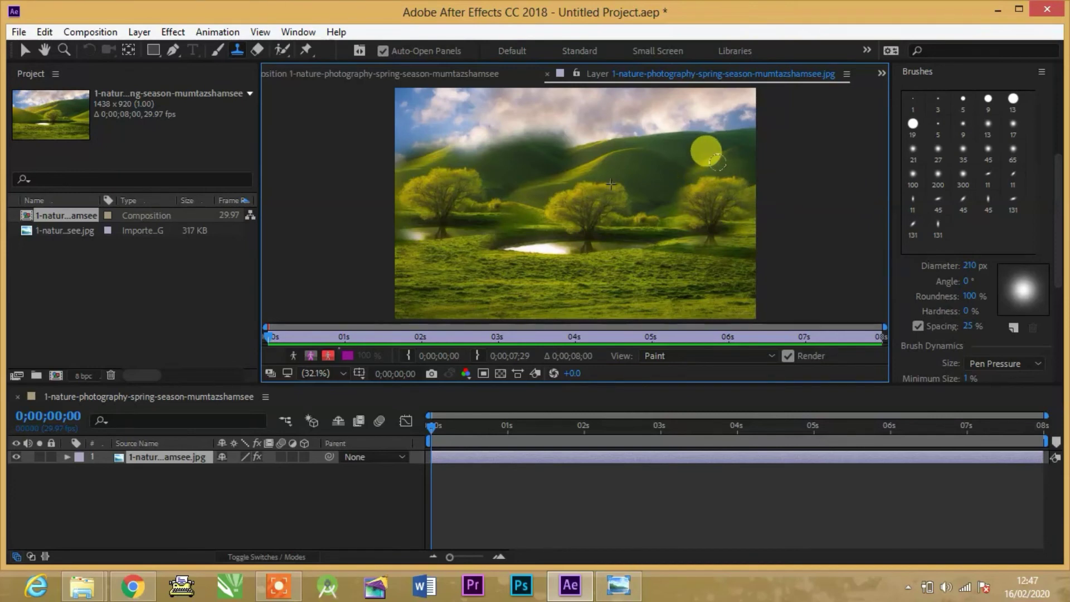
mouse_move(681, 228)
mouse_down()
mouse_move(720, 214)
mouse_move(638, 232)
mouse_move(723, 223)
mouse_up()
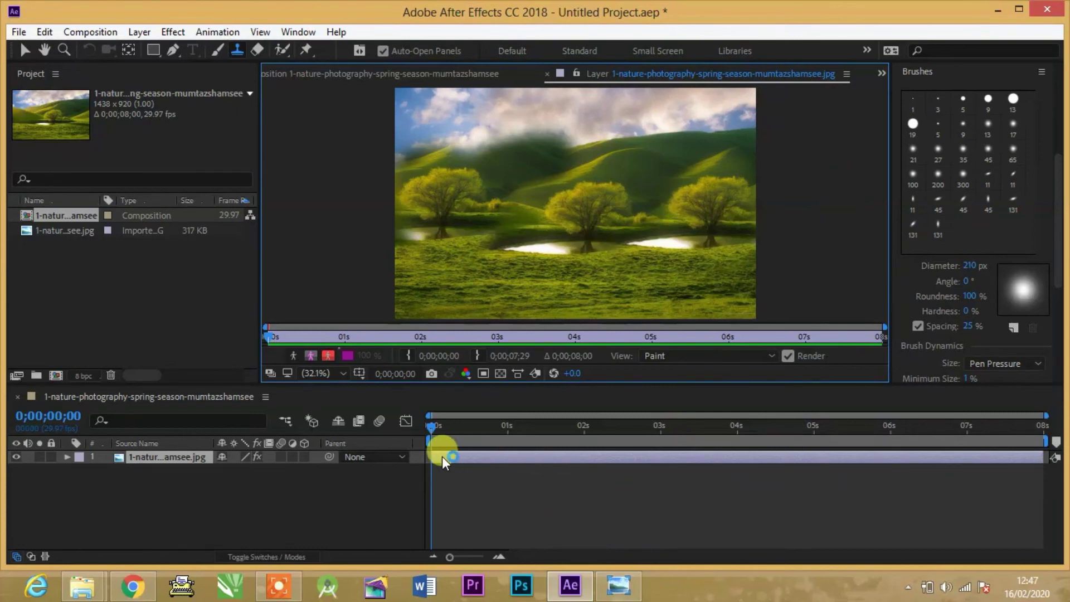
Compare the cloned trees in the composition view and the layer view, ending in the composition view
click(517, 465)
click(363, 74)
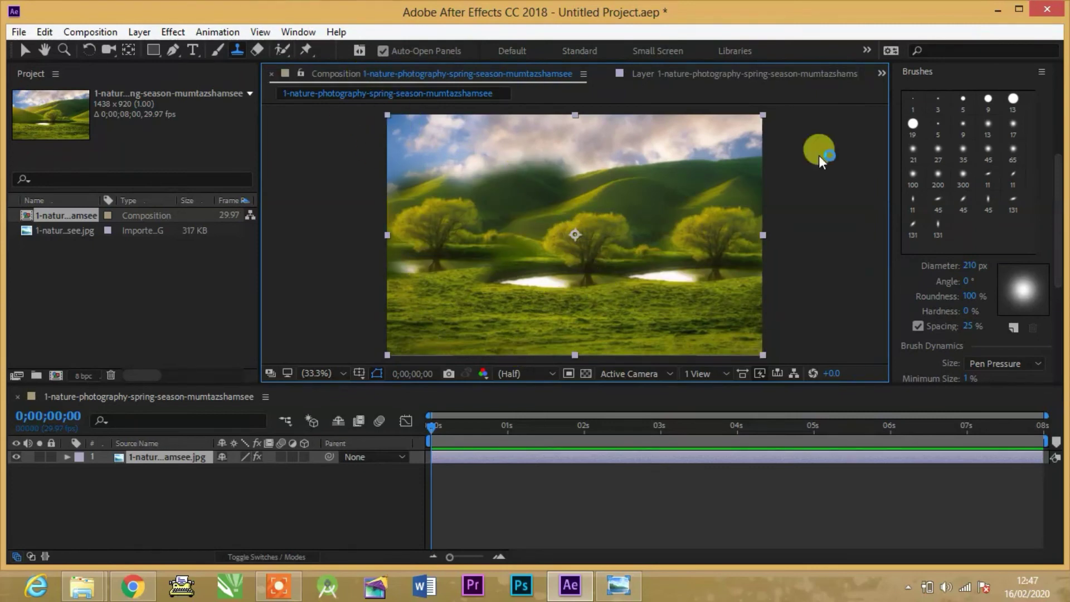
click(516, 295)
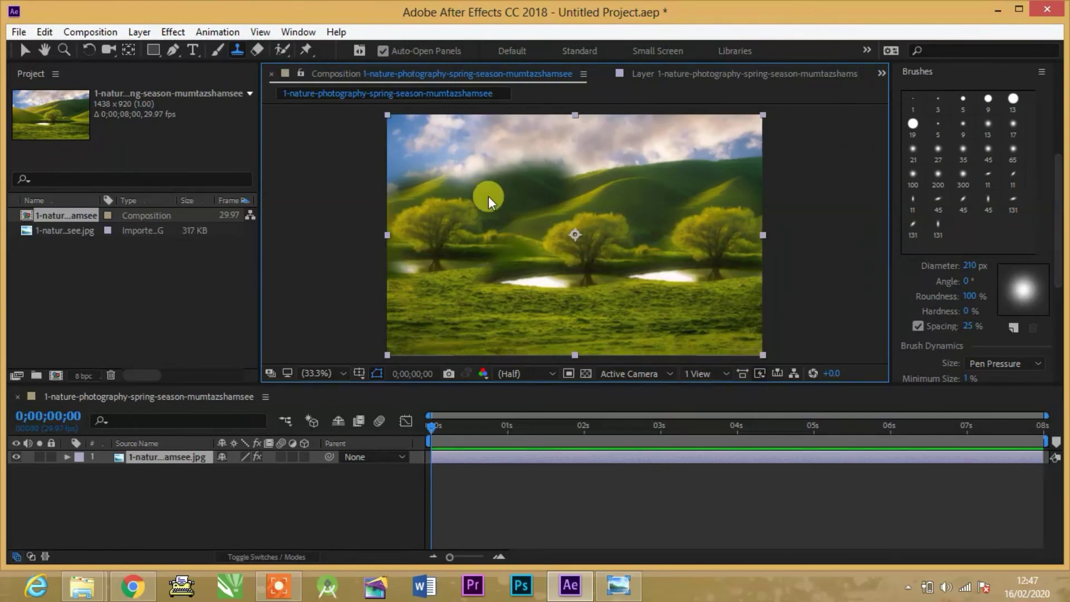
double_click(586, 456)
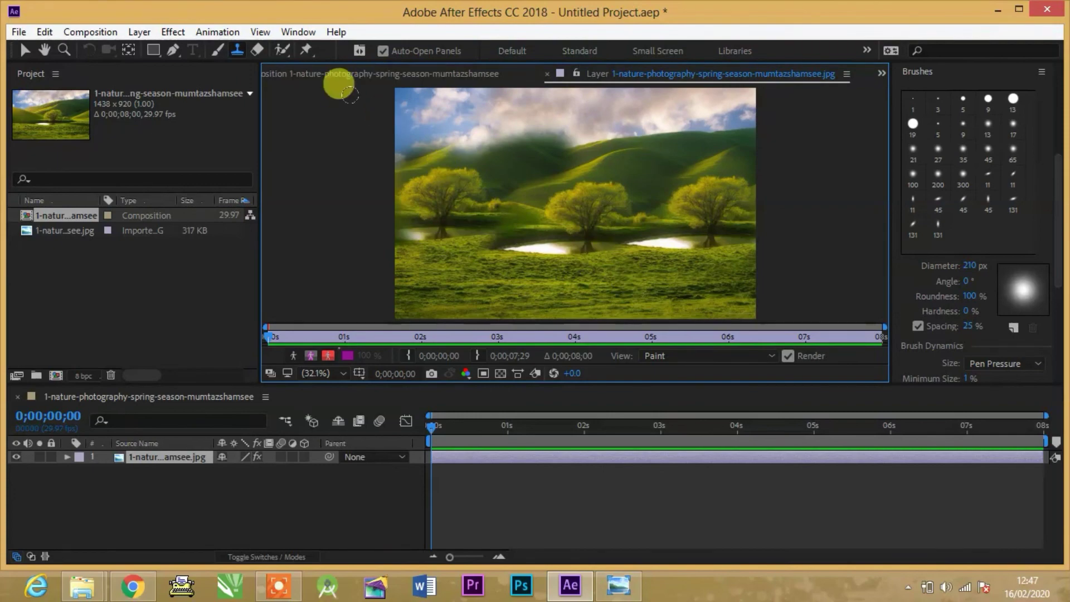
click(366, 79)
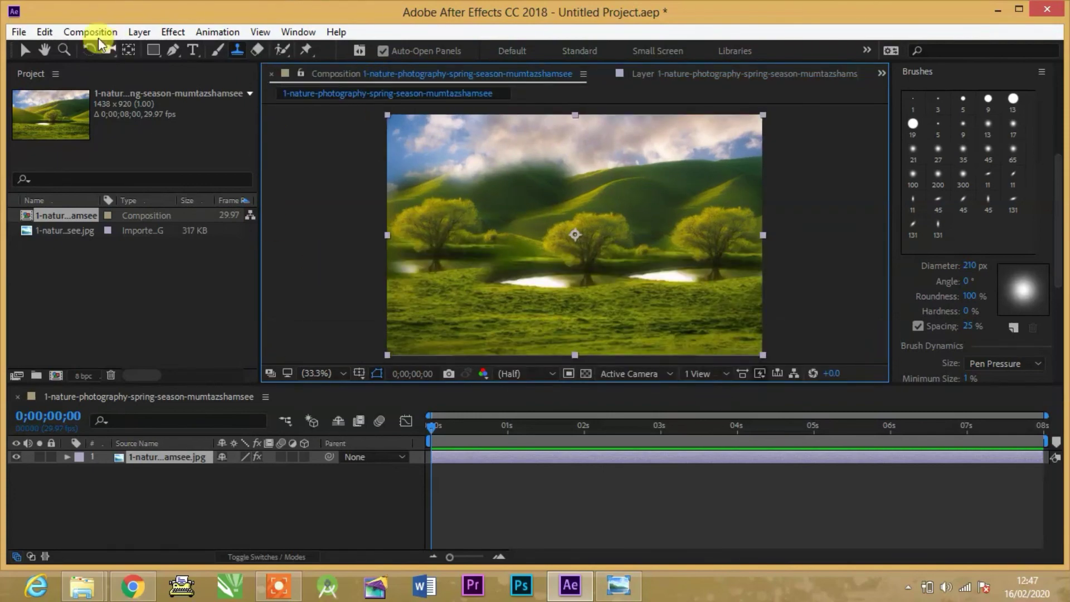
Use the edit history to revert the project to an earlier Add Path Vertex state
click(44, 31)
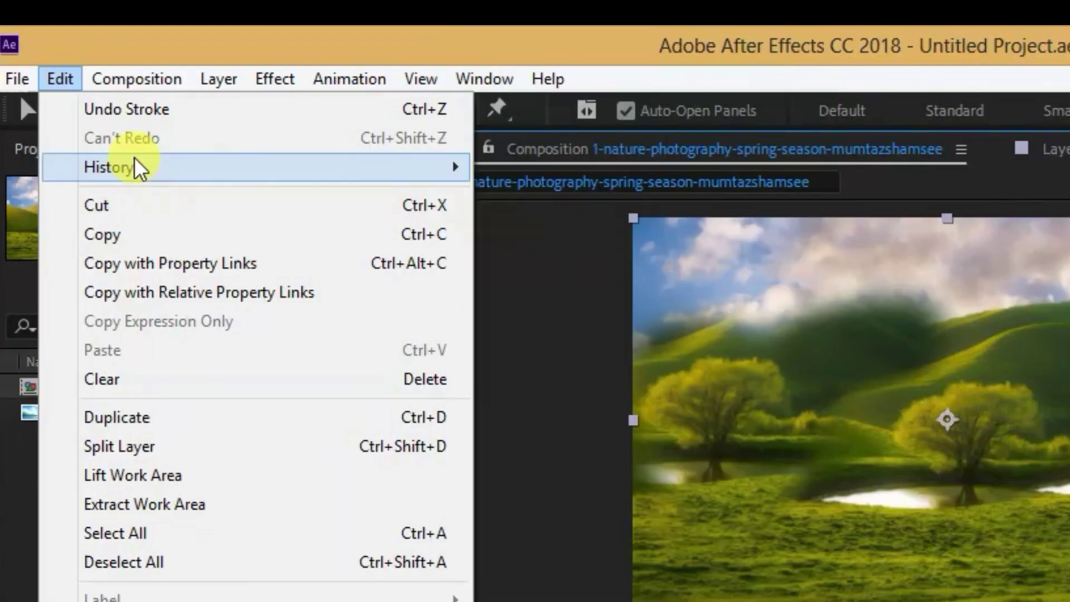
mouse_move(128, 168)
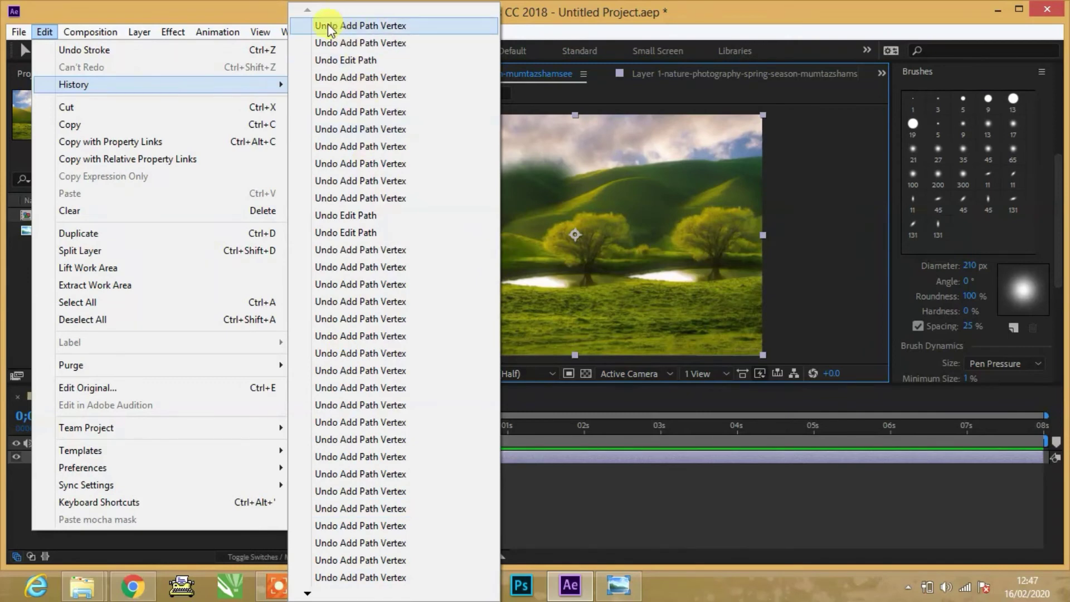
click(314, 95)
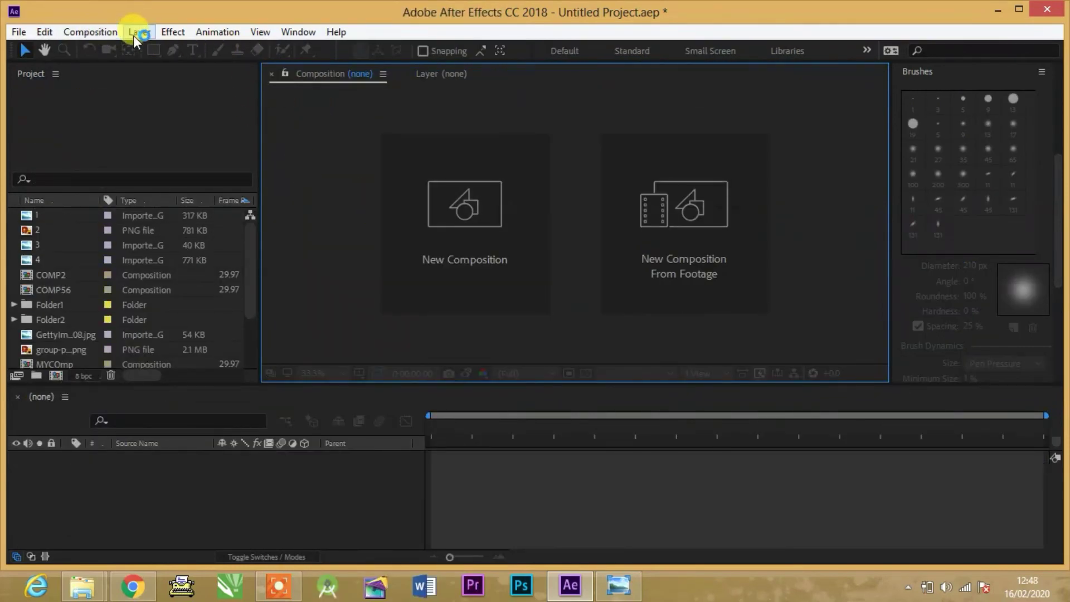
Redo forward through the edit history to restore the nature composition without its clone strokes
click(39, 32)
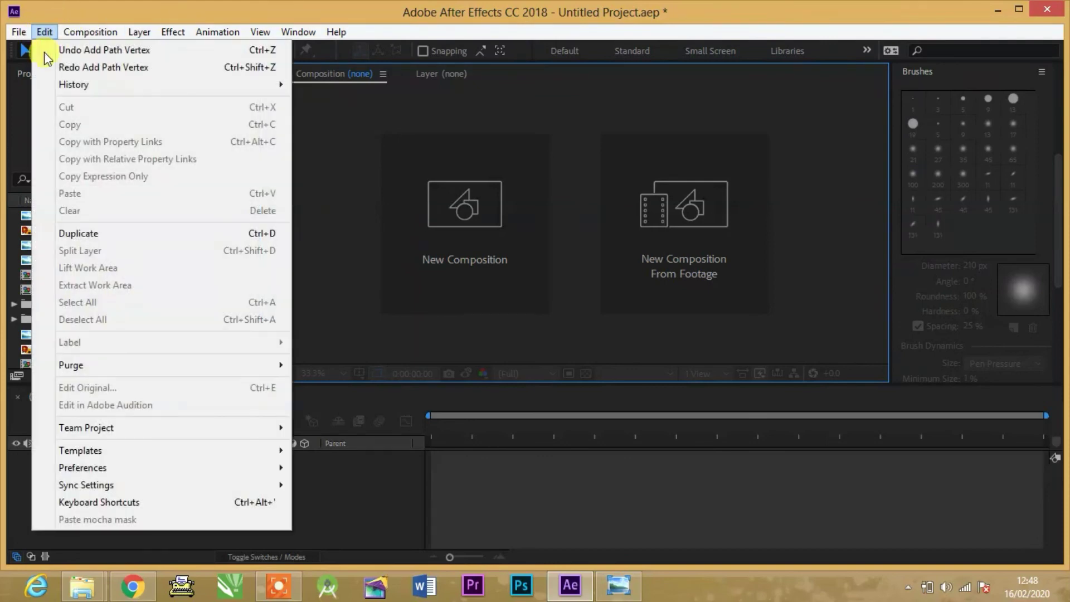
mouse_move(80, 86)
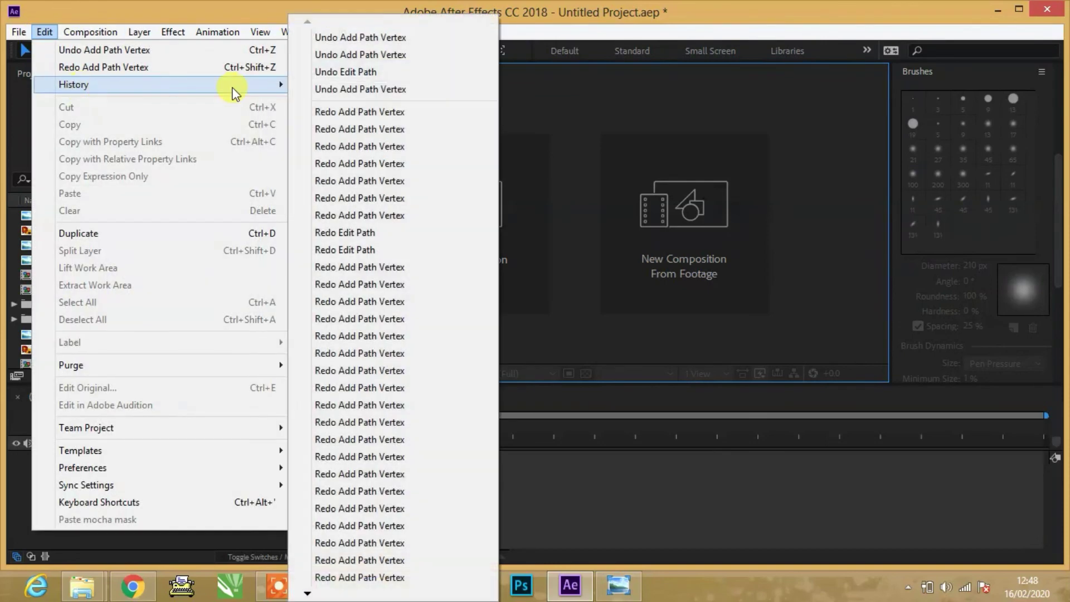
click(382, 577)
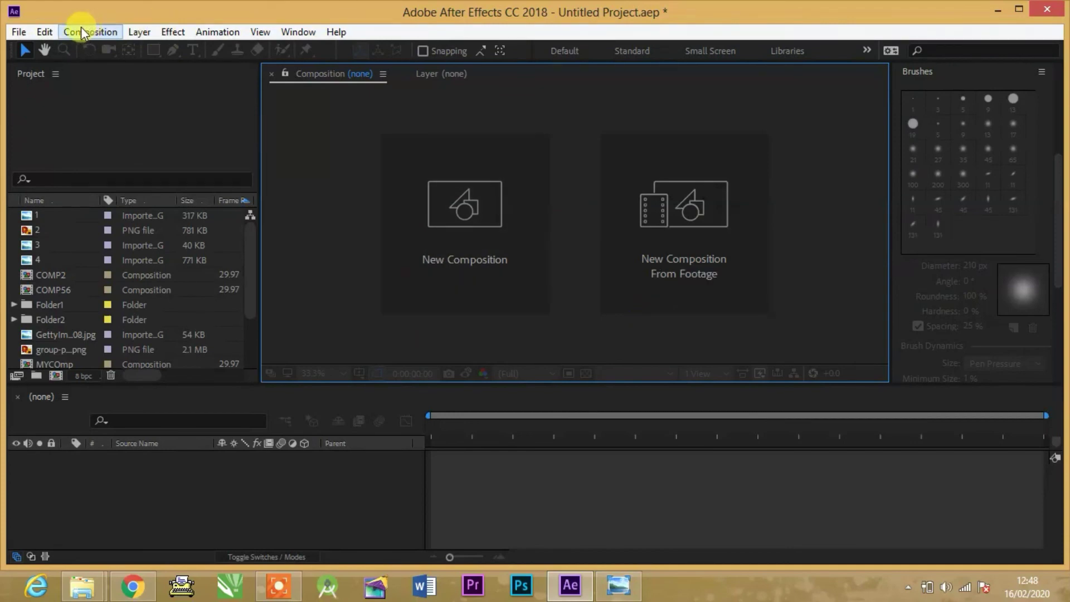
click(51, 31)
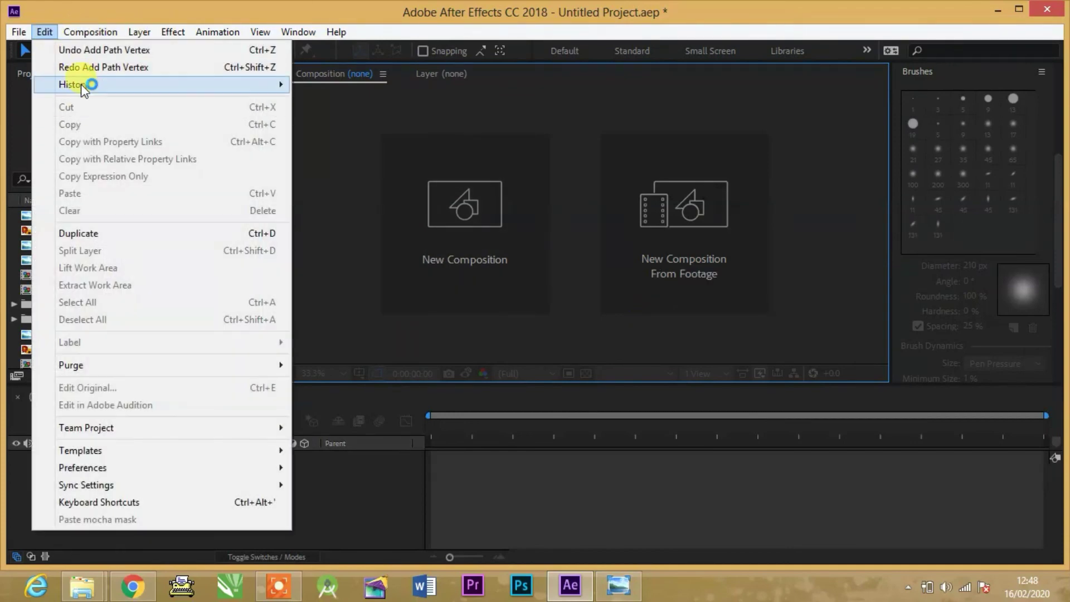
mouse_move(92, 84)
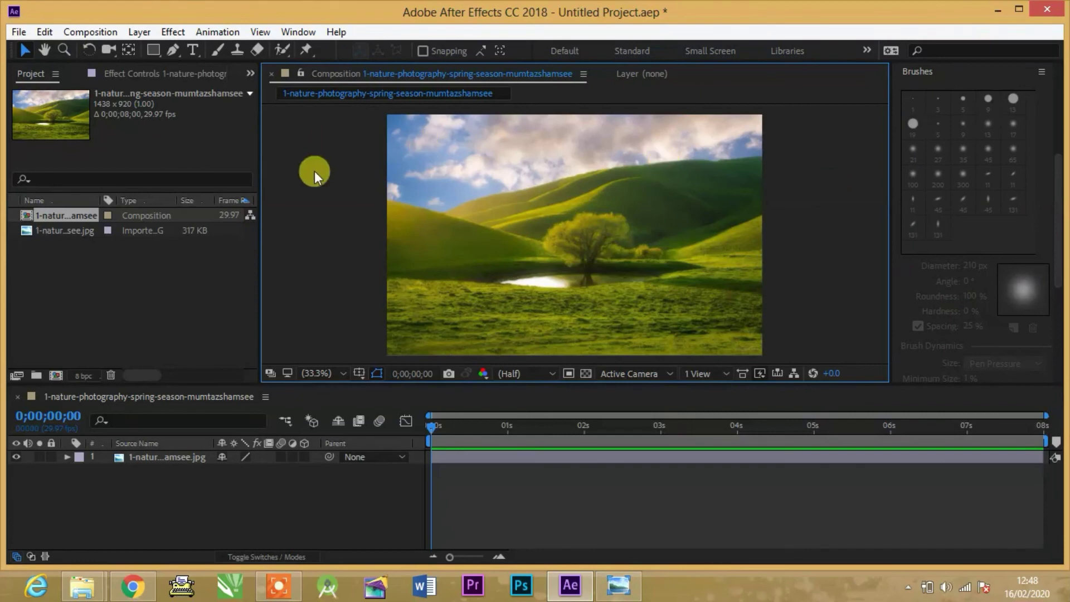